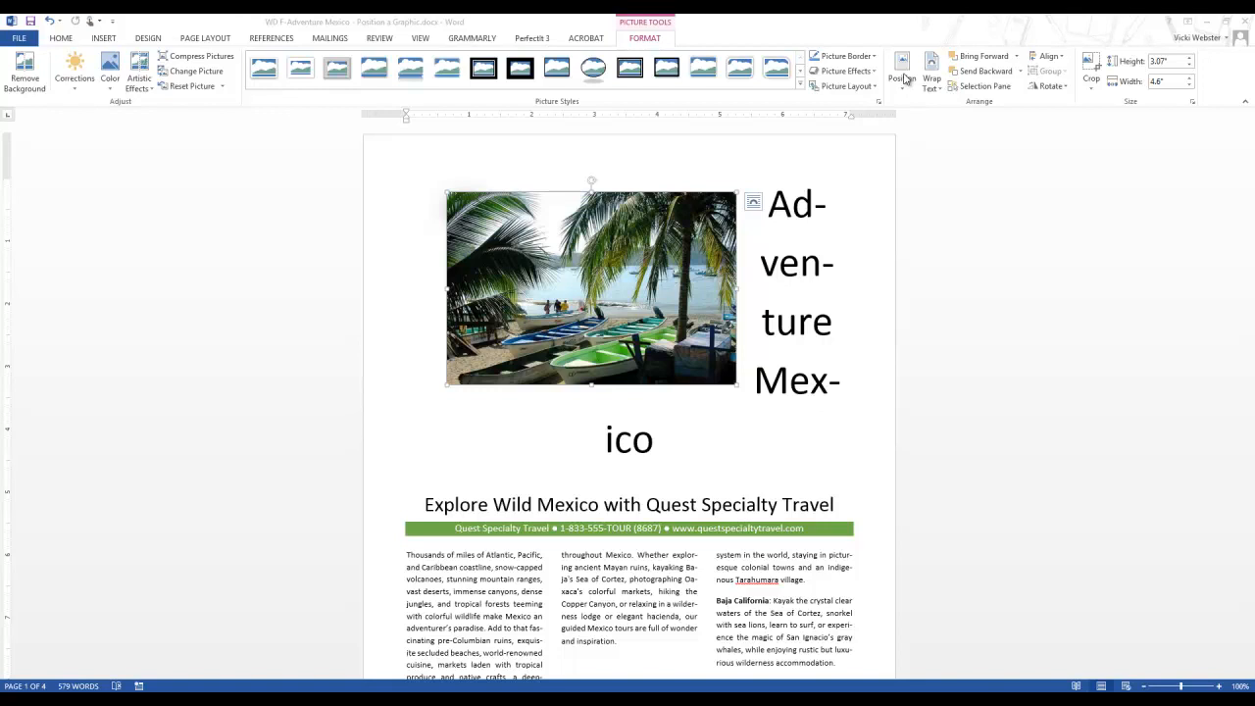
# Position the beach photo in the middle center of the page with text wrapping, and show formatting marks.
pyautogui.click(904, 90)
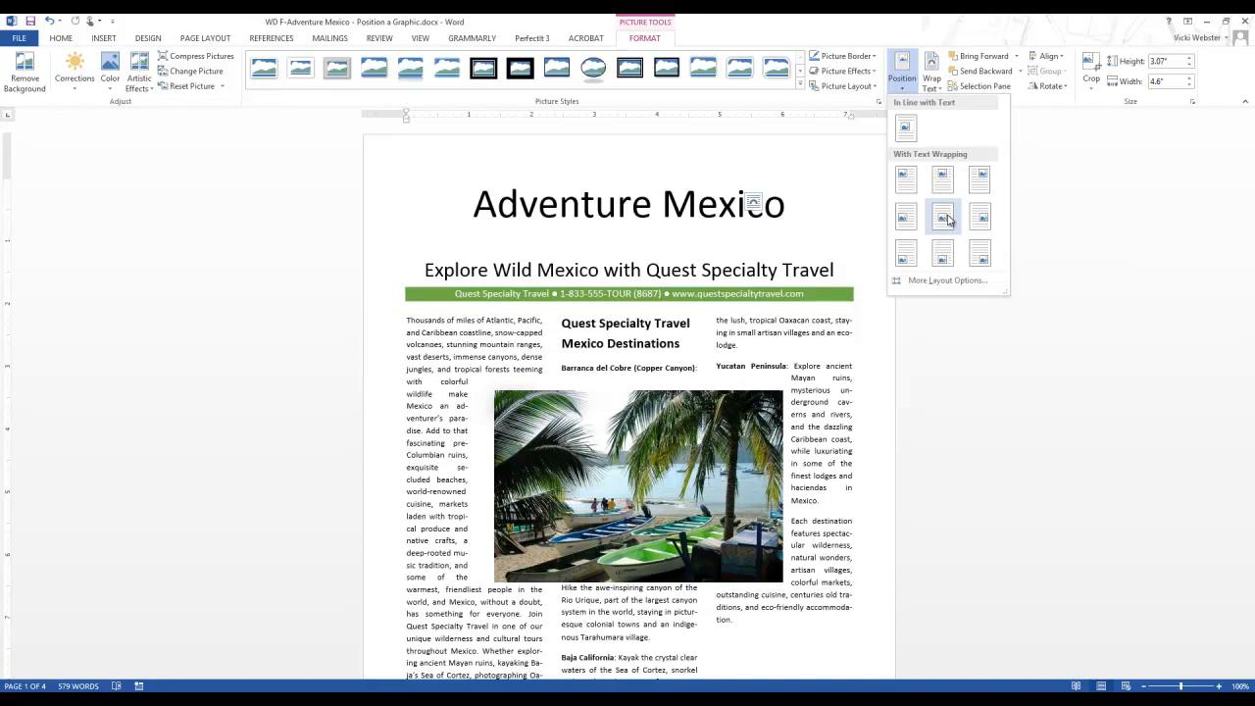
pyautogui.click(947, 219)
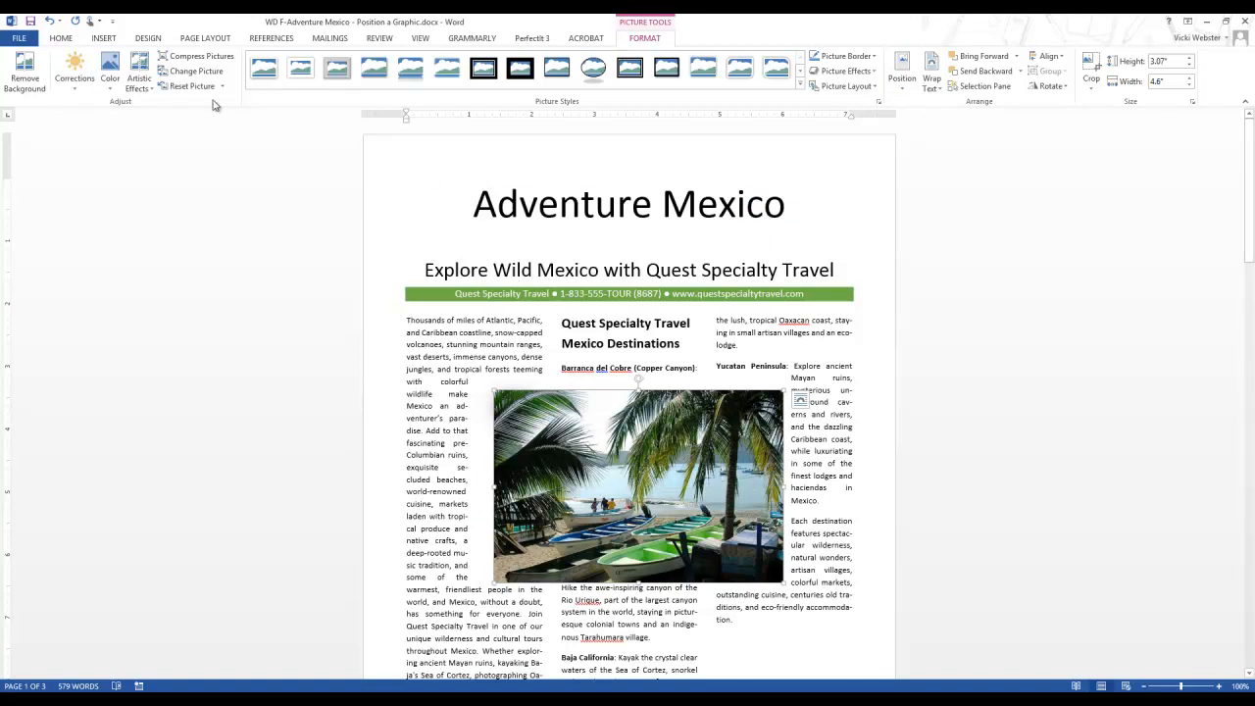
pyautogui.click(61, 41)
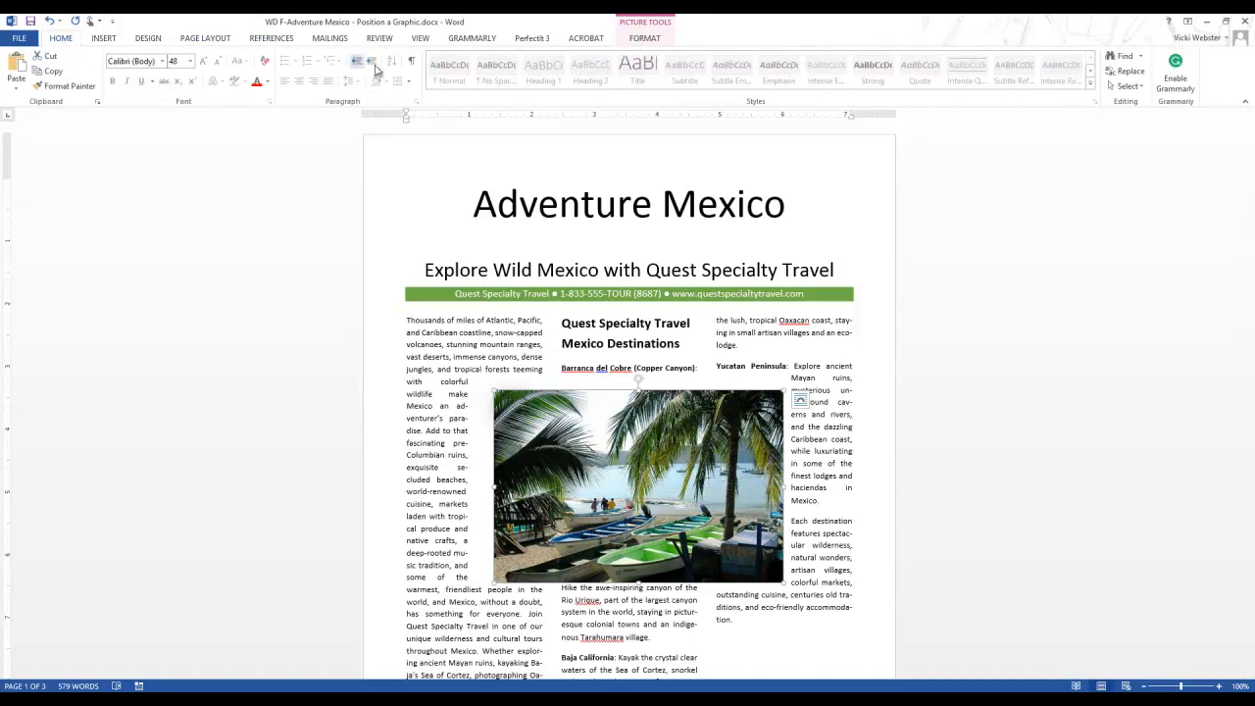
pyautogui.click(412, 62)
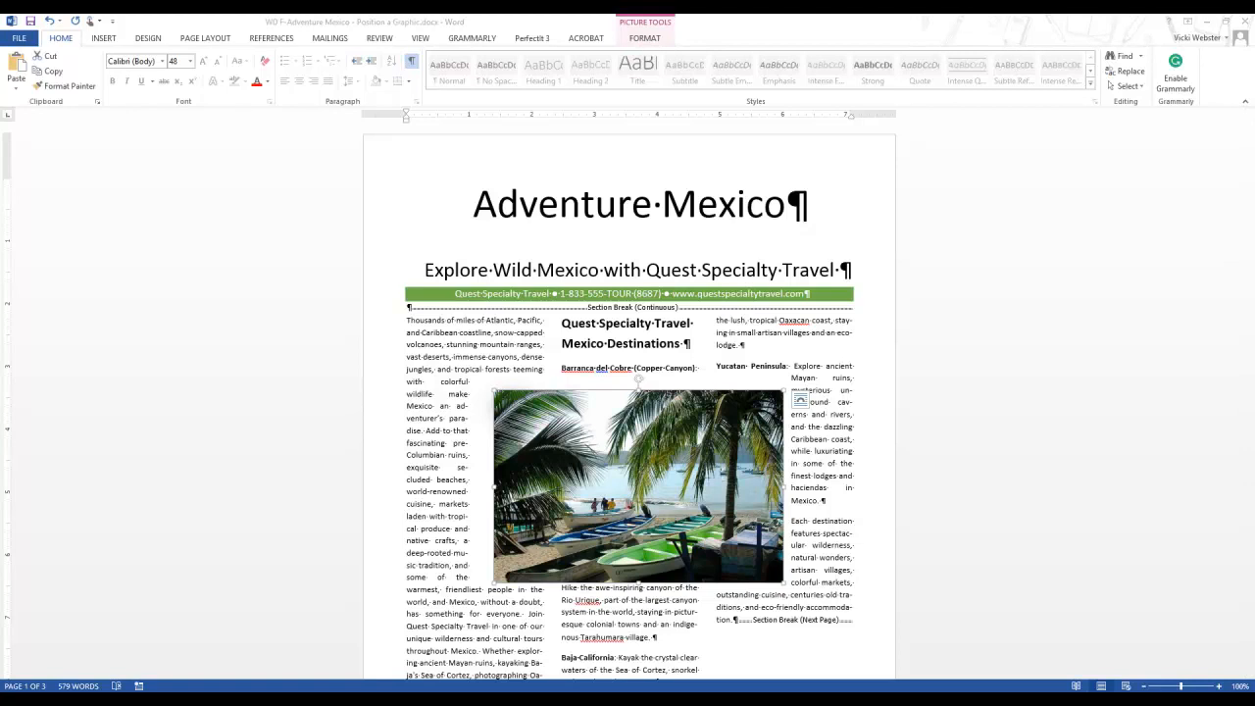
# Move the beach photo to the top of the second and third columns and anchor it to the "Thousands of miles" paragraph.
pyautogui.click(591, 474)
pyautogui.moveTo(591, 474); pyautogui.dragTo(667, 409)
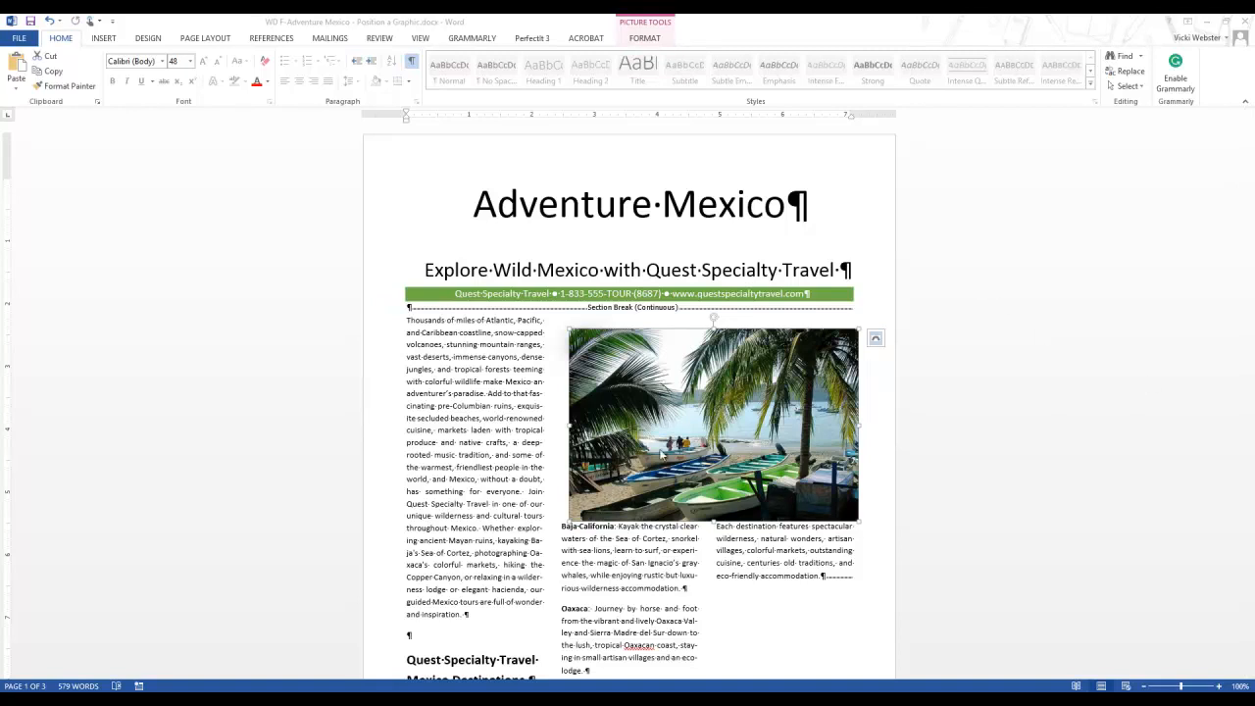
pyautogui.click(758, 407)
pyautogui.click(499, 394)
pyautogui.click(631, 389)
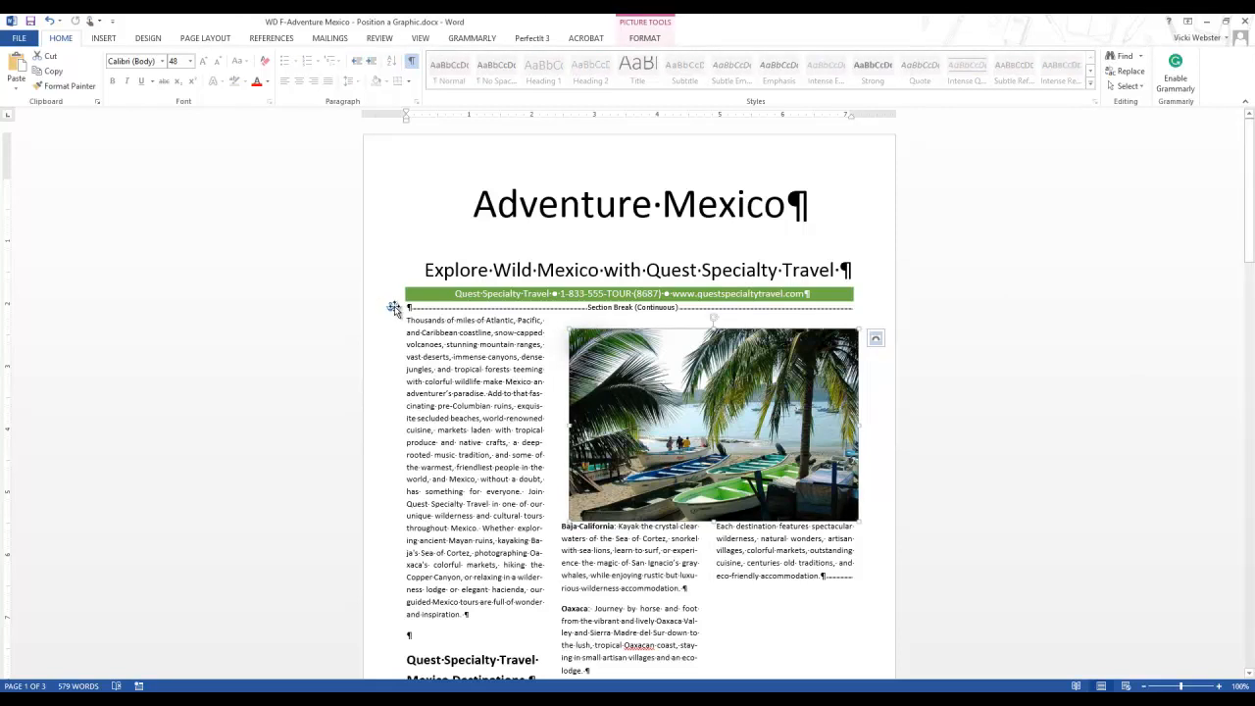
pyautogui.moveTo(389, 309)
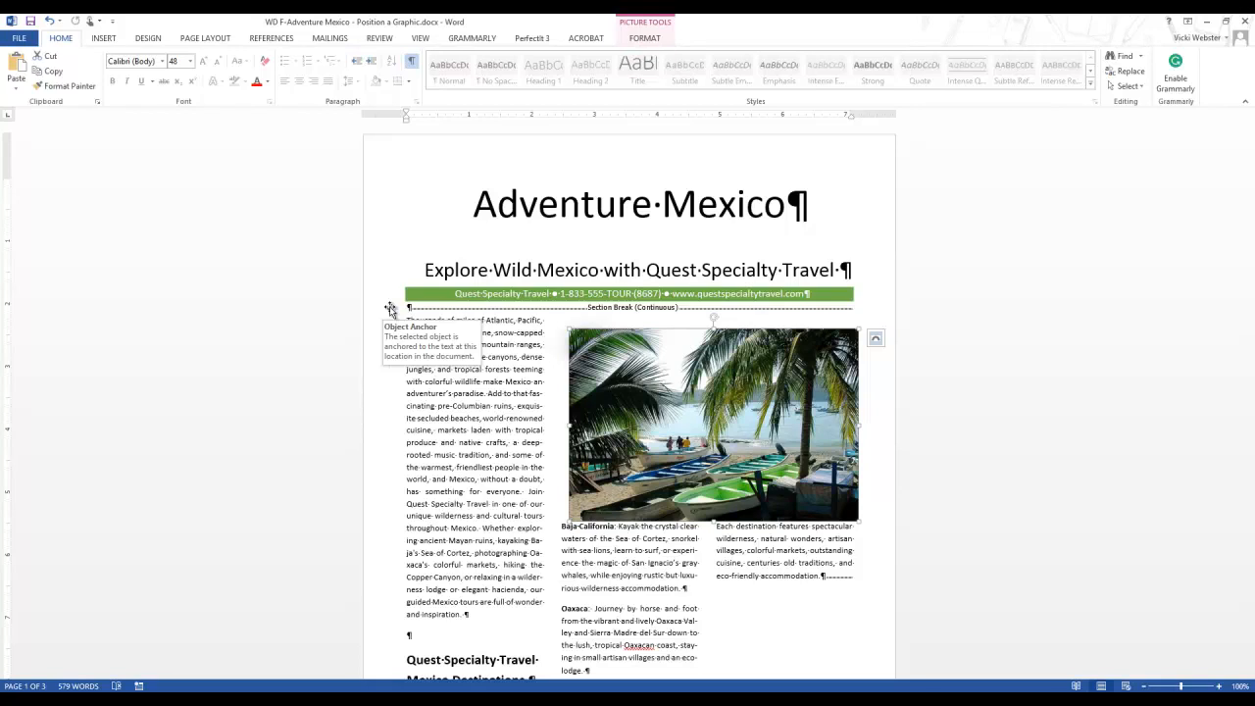
pyautogui.moveTo(391, 308); pyautogui.dragTo(391, 335)
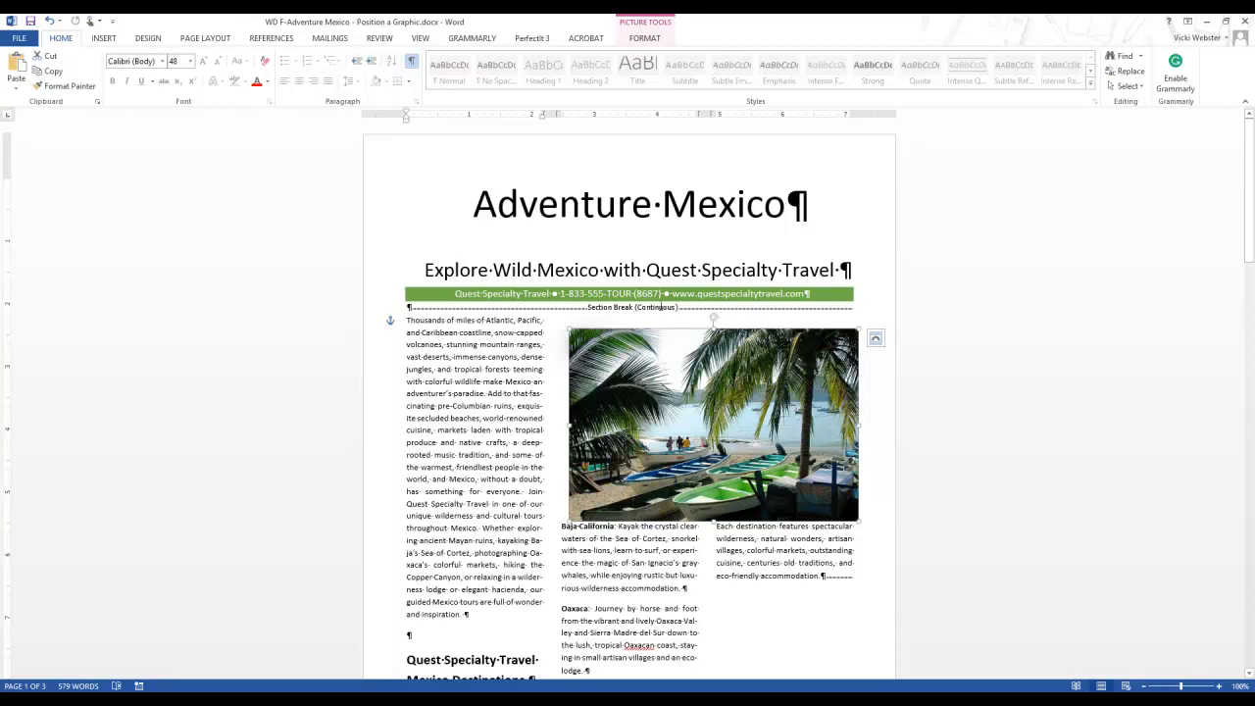
# Set the beach photo's absolute position to 2.44" right of the margin horizontally and 2.25" below the margin vertically.
pyautogui.click(665, 37)
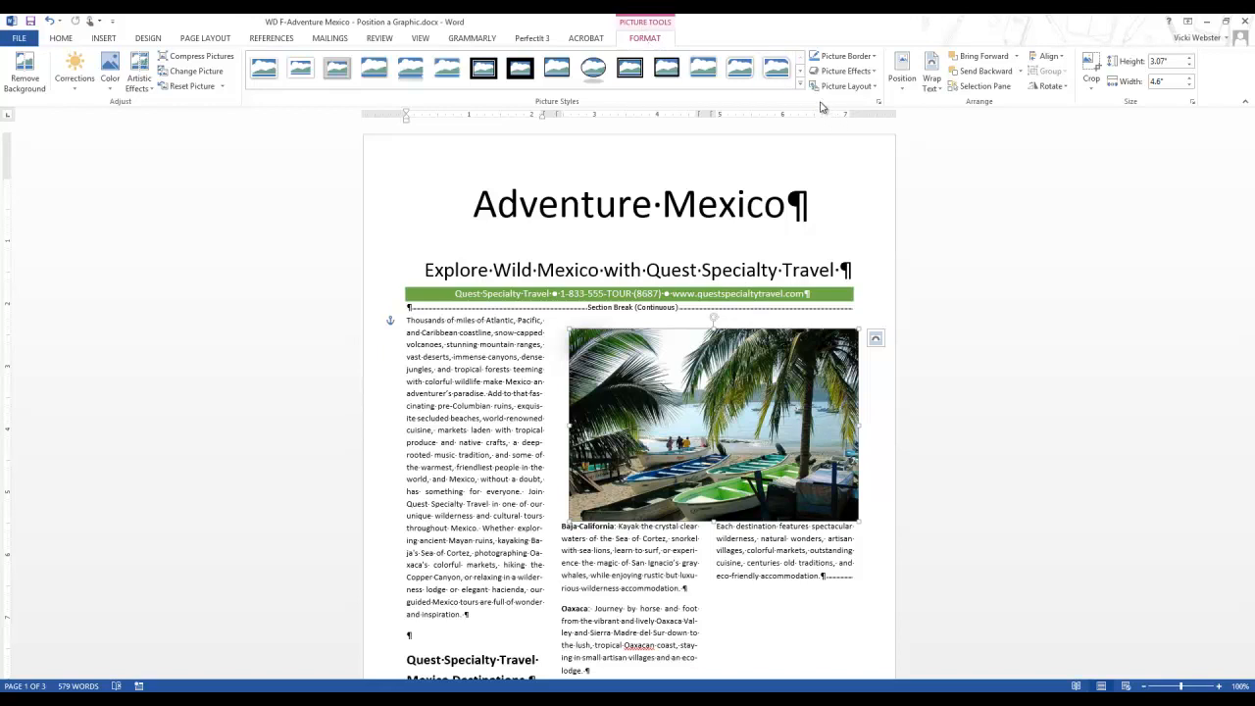
pyautogui.click(908, 93)
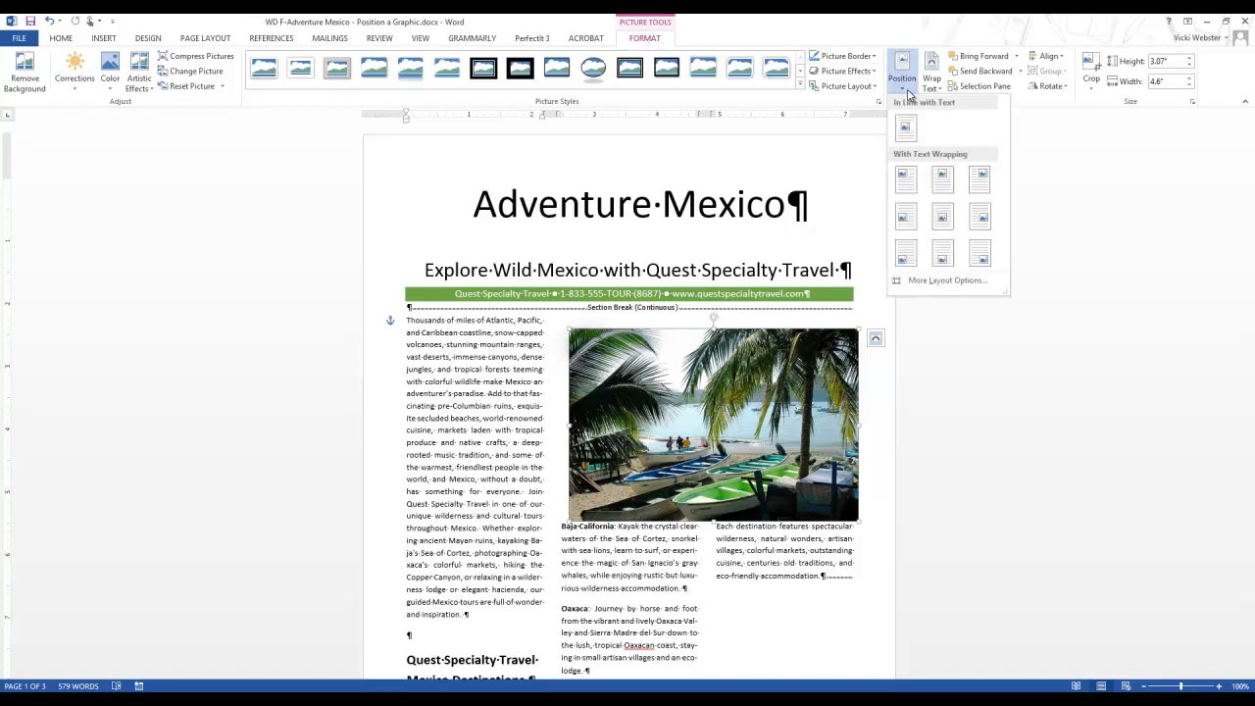
pyautogui.click(933, 285)
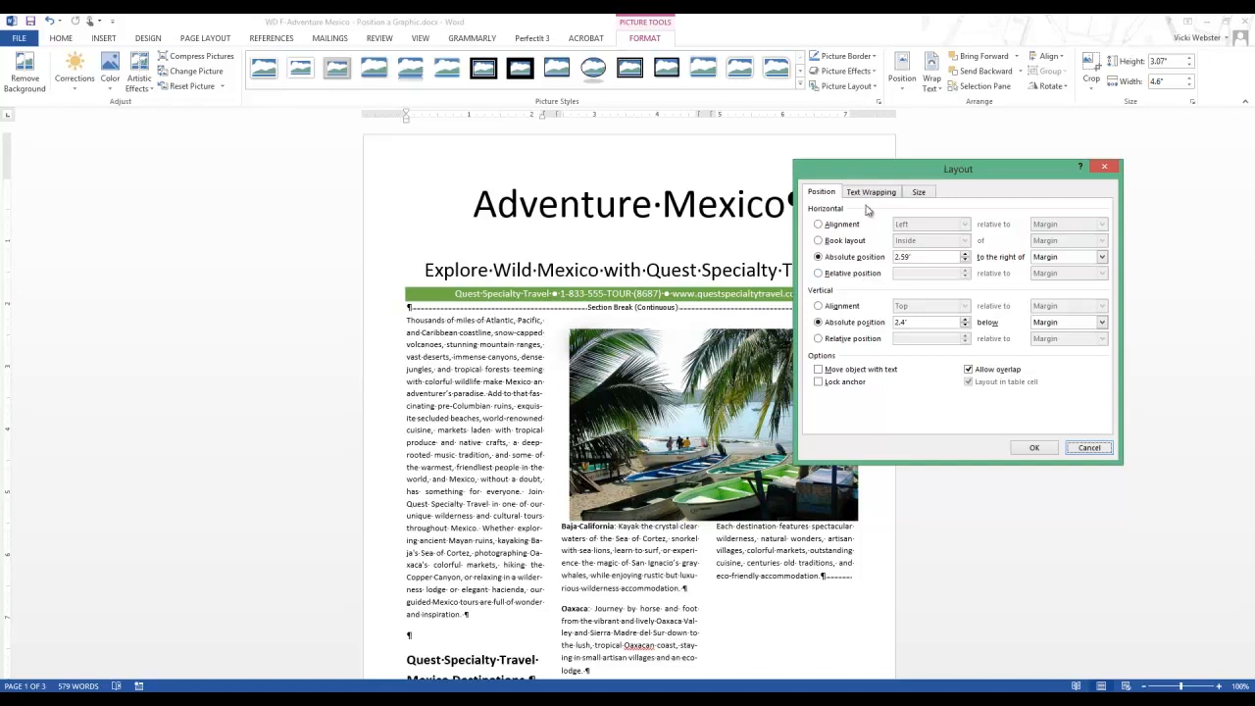
pyautogui.hotkey('alt', 'p')
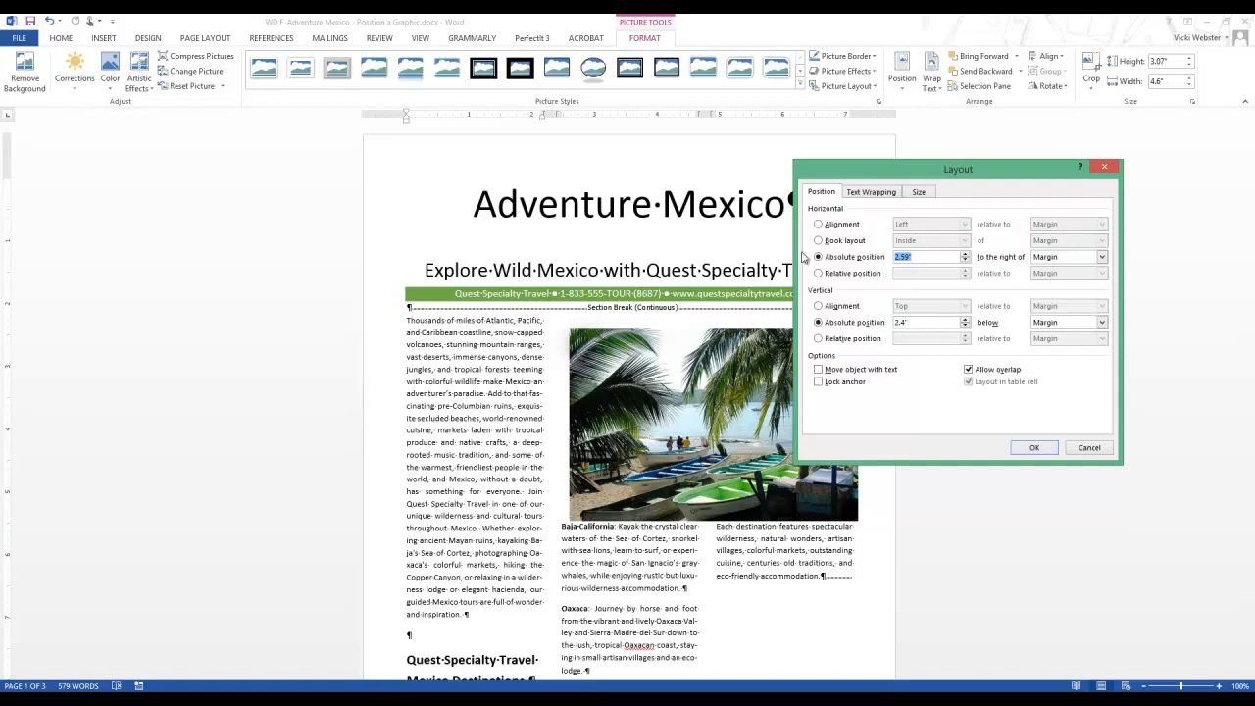
pyautogui.write('2.44')
pyautogui.click(1102, 257)
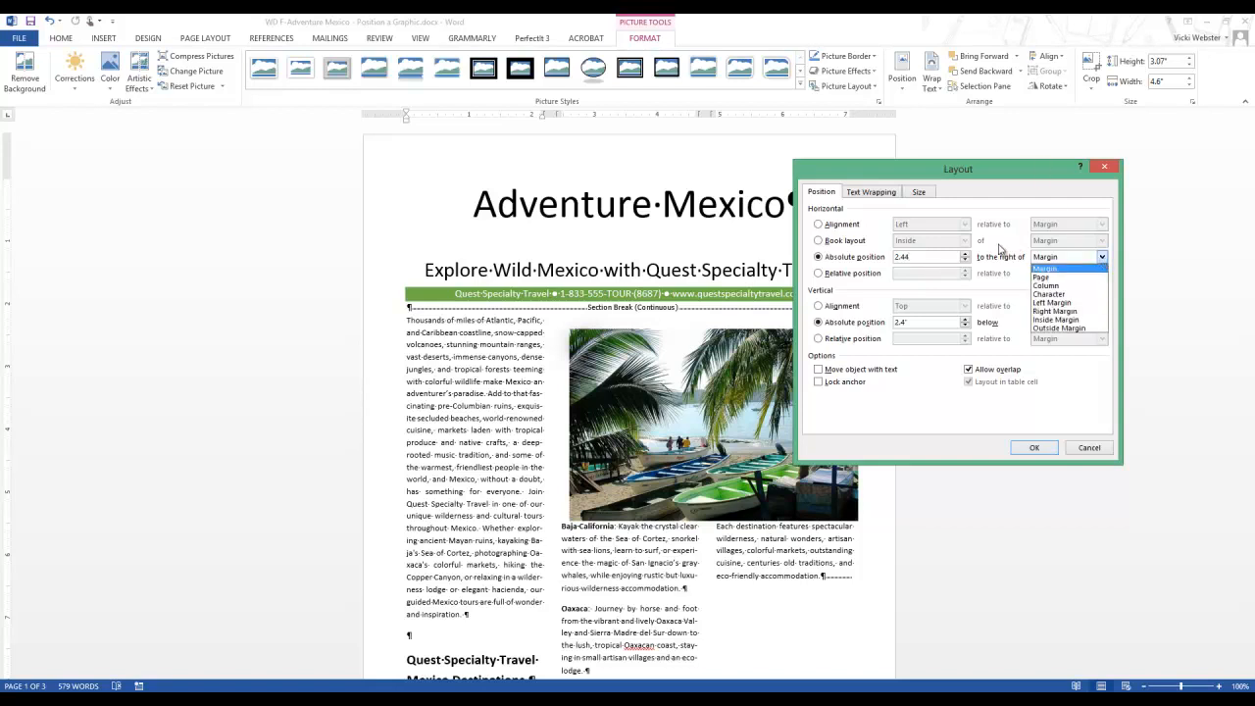
pyautogui.click(1001, 248)
pyautogui.click(829, 322)
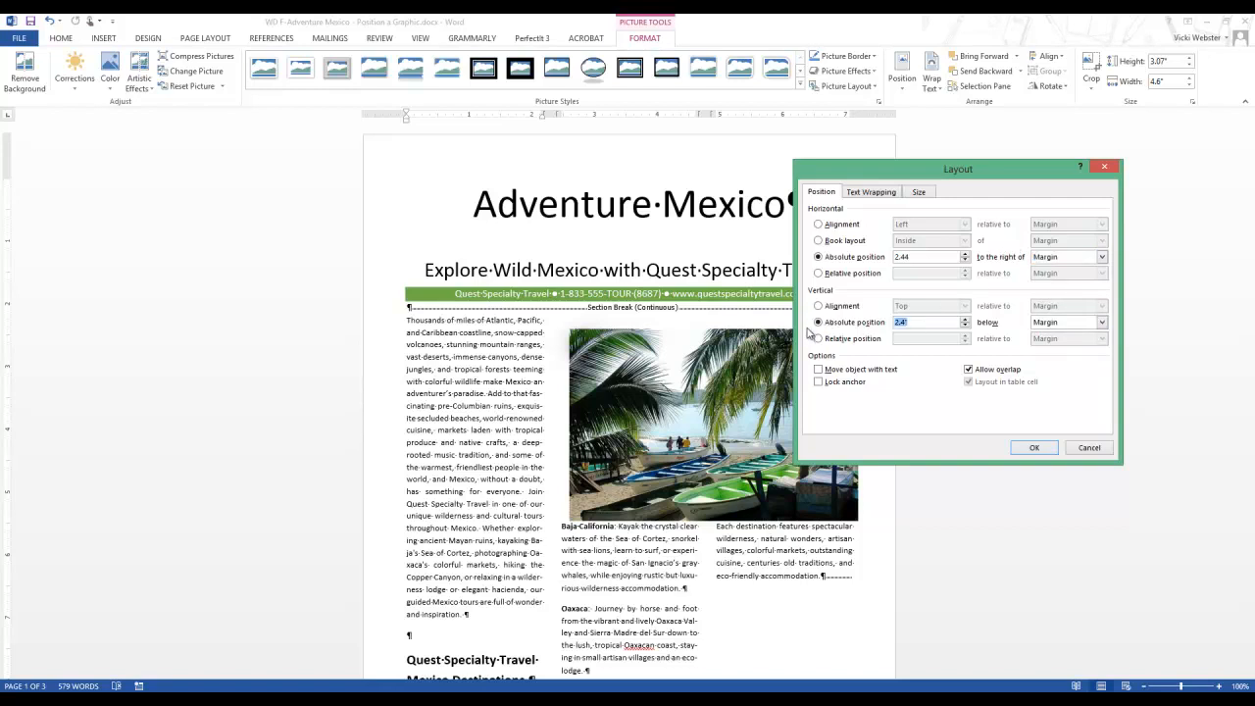
pyautogui.write('2.25')
# Increase the beach photo's bottom distance from the surrounding text and apply the layout settings.
pyautogui.click(866, 193)
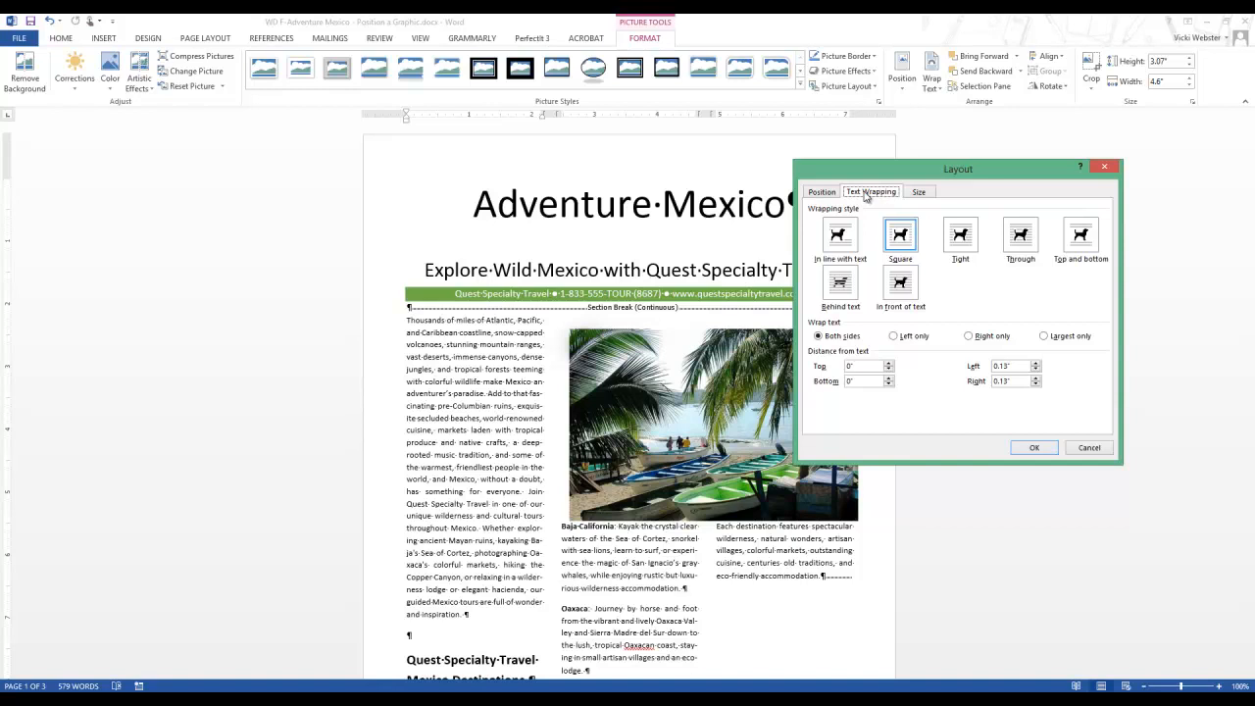
pyautogui.click(889, 378)
pyautogui.click(1024, 446)
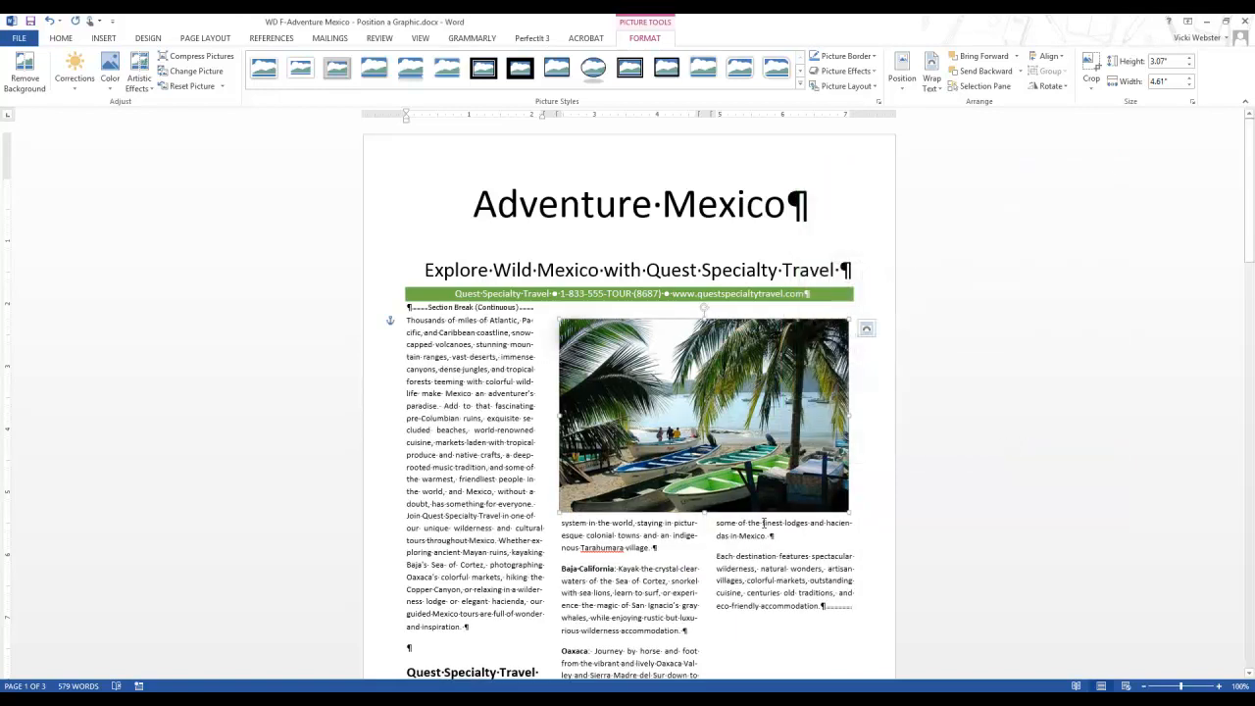
# Display multiple pages of the document side by side.
pyautogui.scroll(-3, 766, 523)
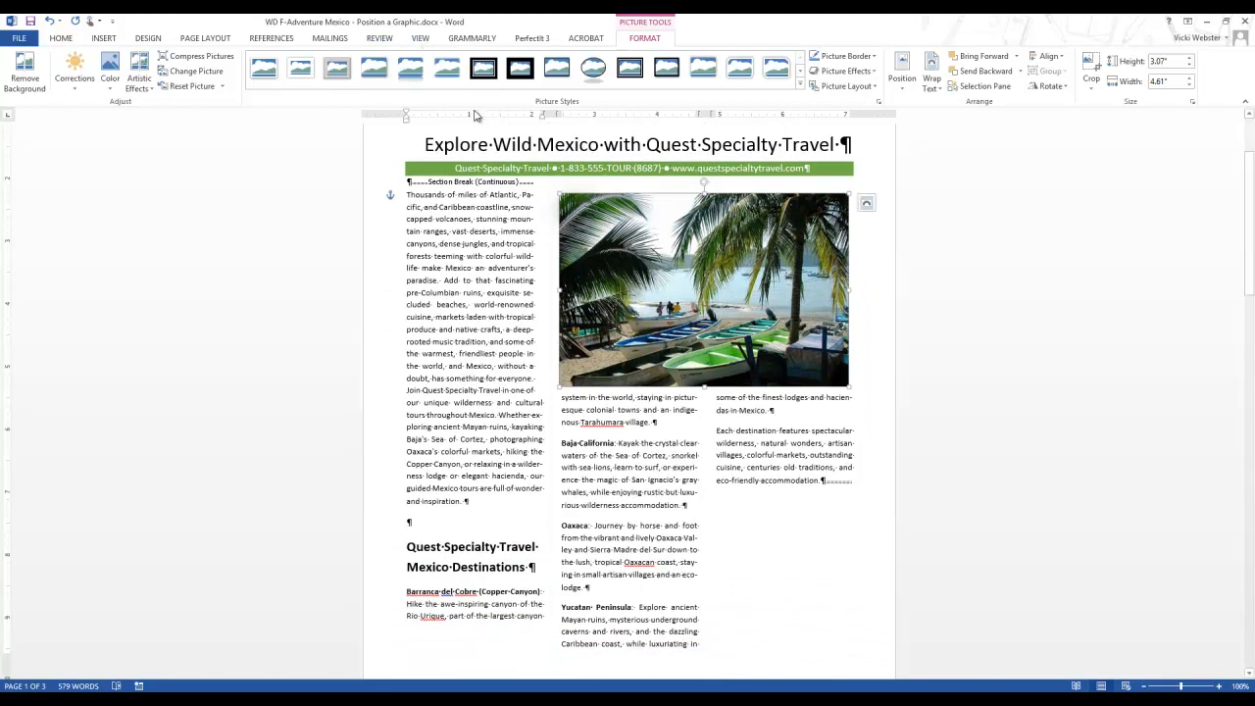
pyautogui.click(421, 39)
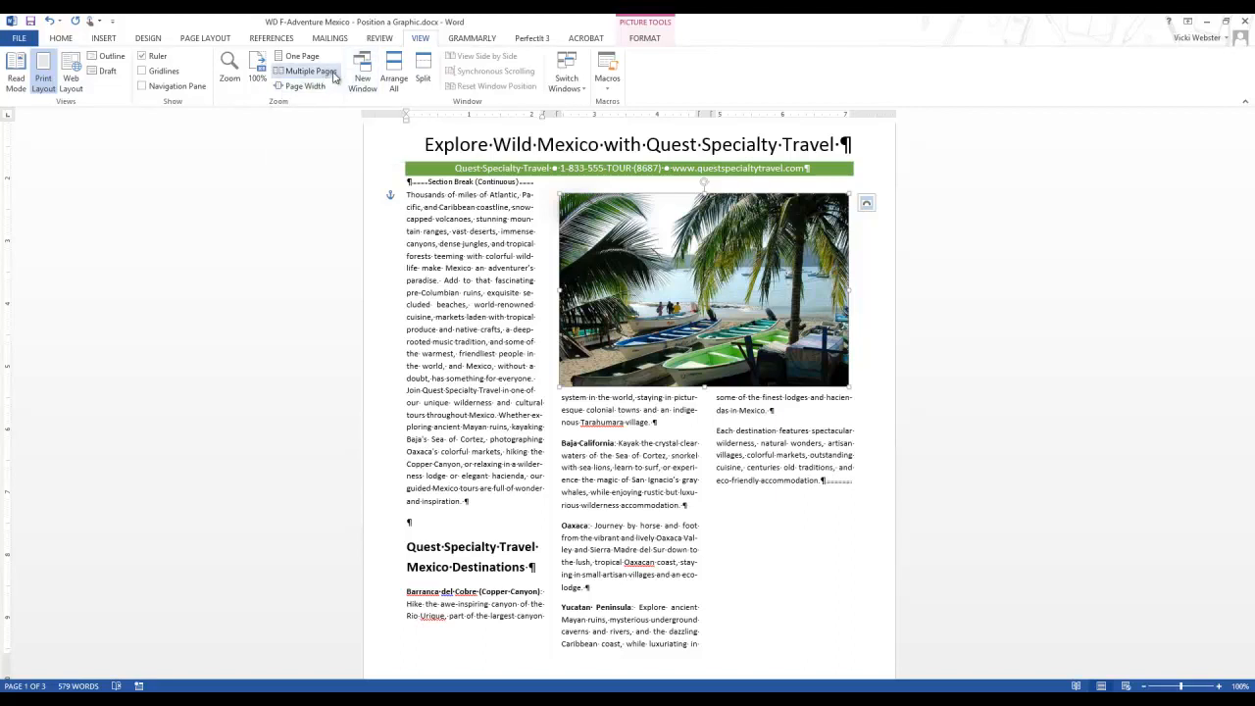
pyautogui.click(315, 73)
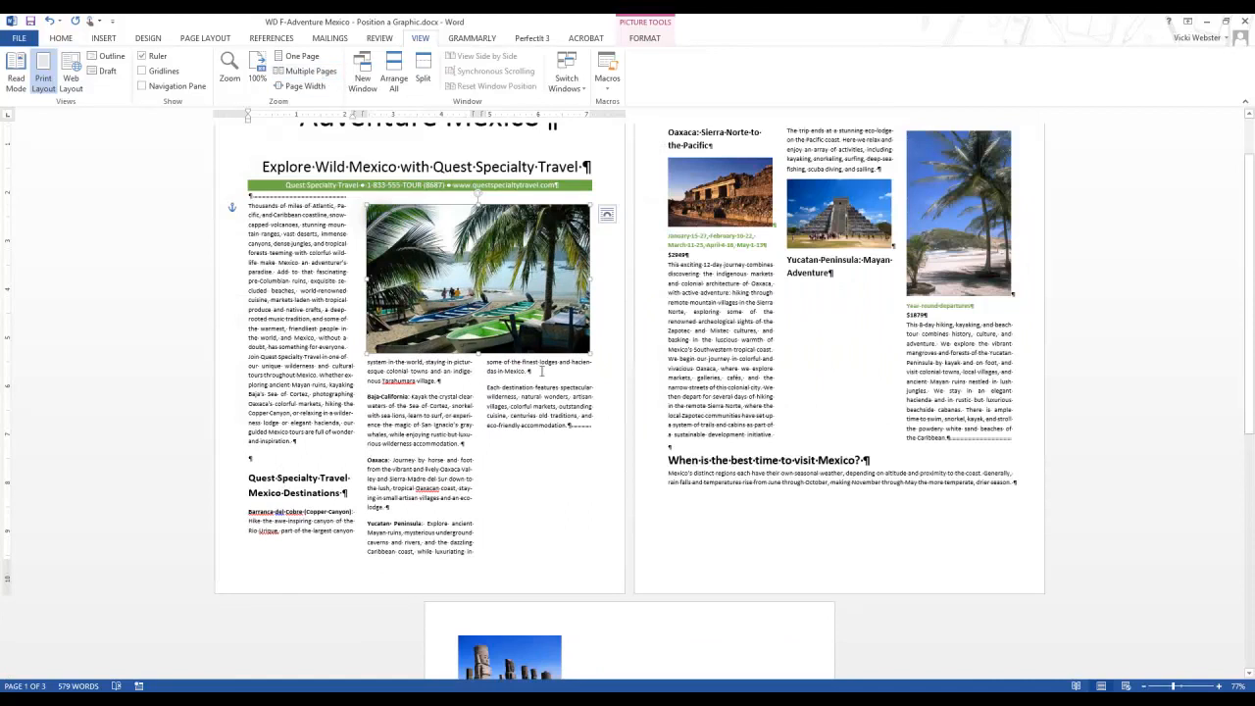
# Move the stone columns picture from page 3 to the blank paragraph after the "Thousands of miles" paragraph on page 1.
pyautogui.scroll(1, 551, 379)
pyautogui.scroll(-1, 551, 378)
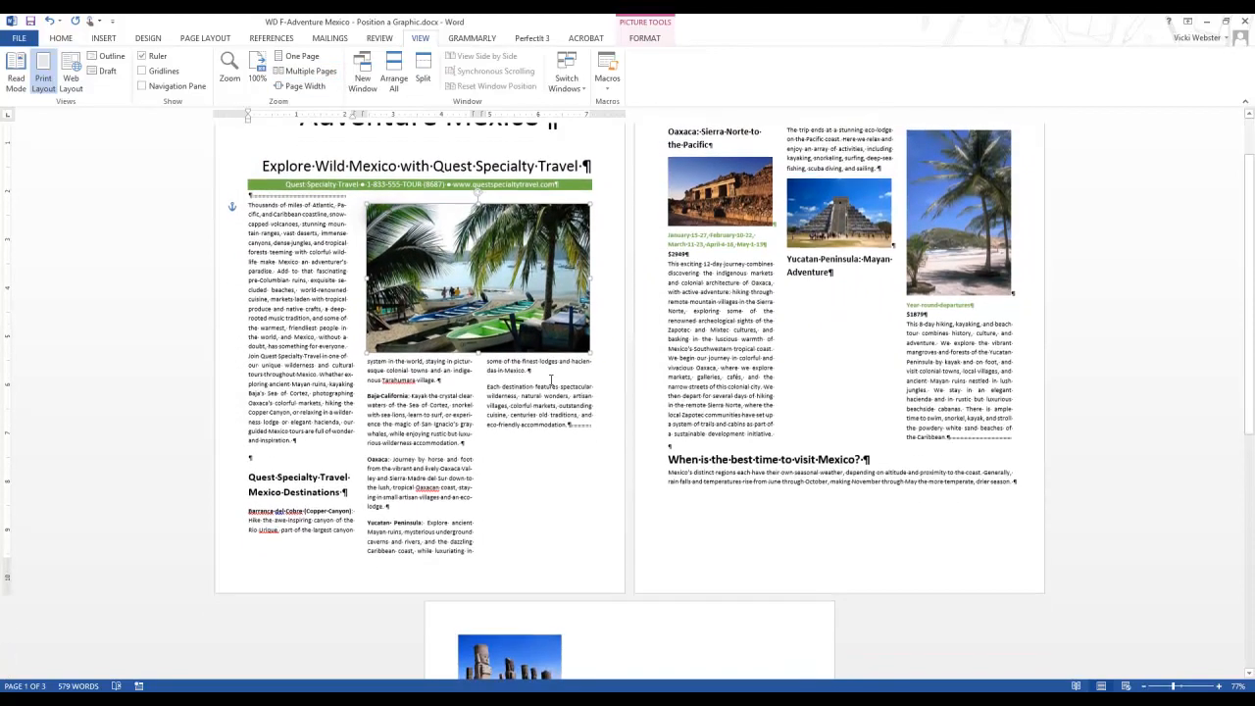
pyautogui.scroll(1, 552, 379)
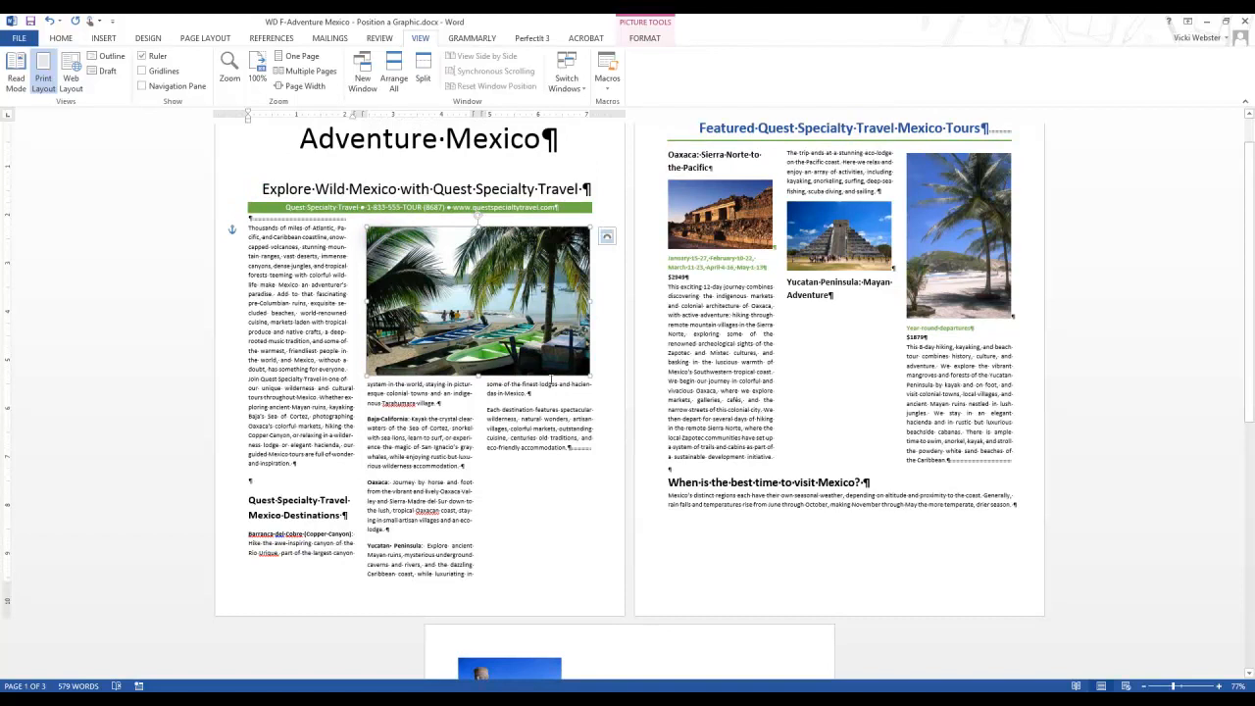
pyautogui.scroll(-3, 553, 381)
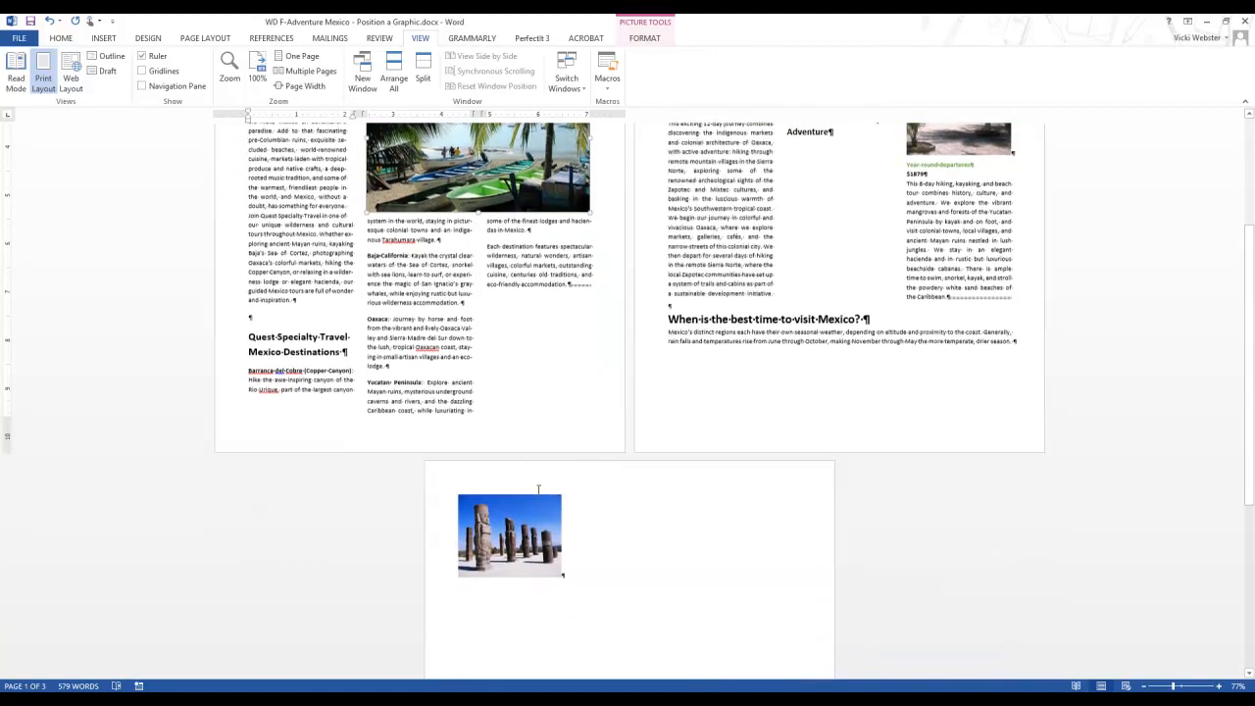
pyautogui.click(517, 520)
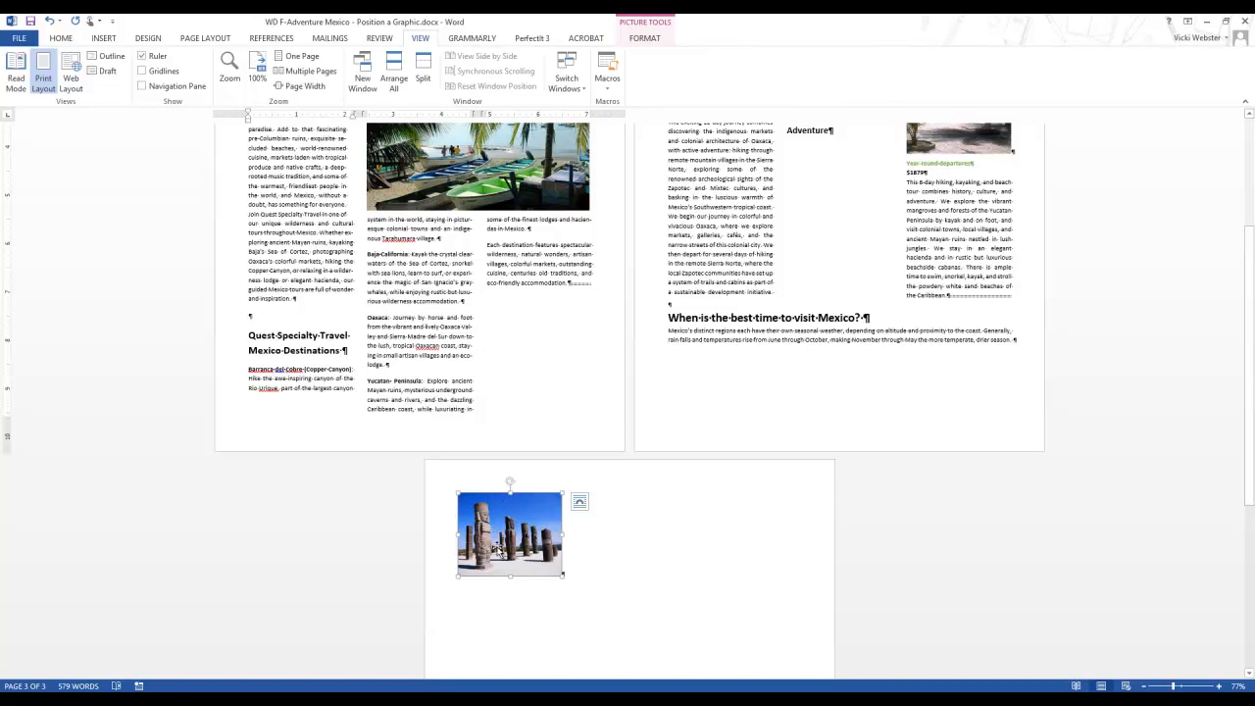
pyautogui.moveTo(514, 546); pyautogui.dragTo(492, 529)
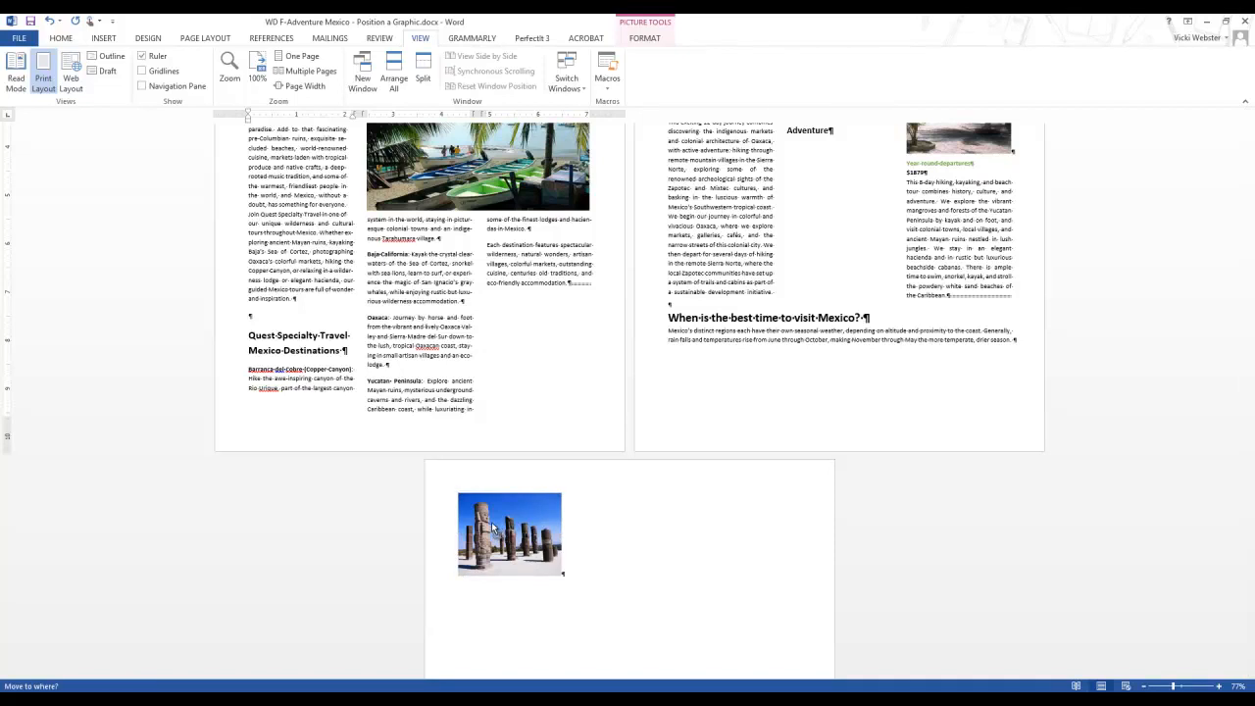
pyautogui.moveTo(492, 528); pyautogui.dragTo(274, 324)
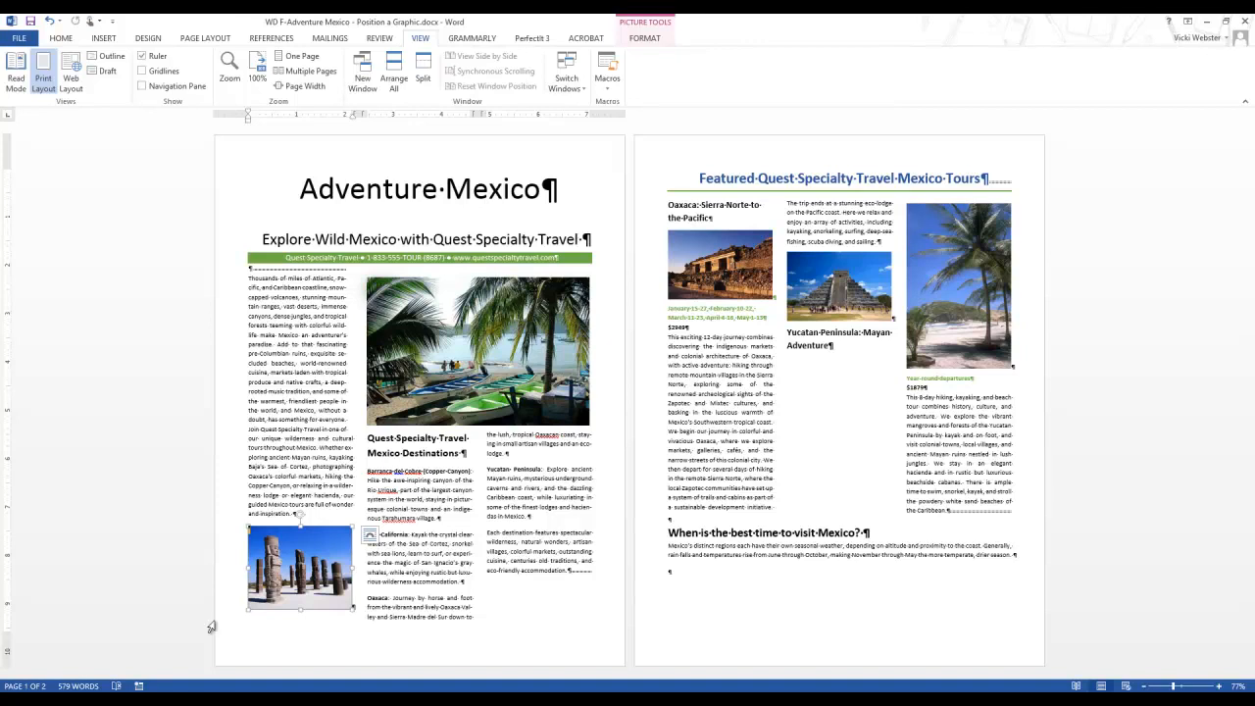
# Position the stone columns picture at the bottom left of page 1 with text wrapping.
pyautogui.doubleClick(304, 583)
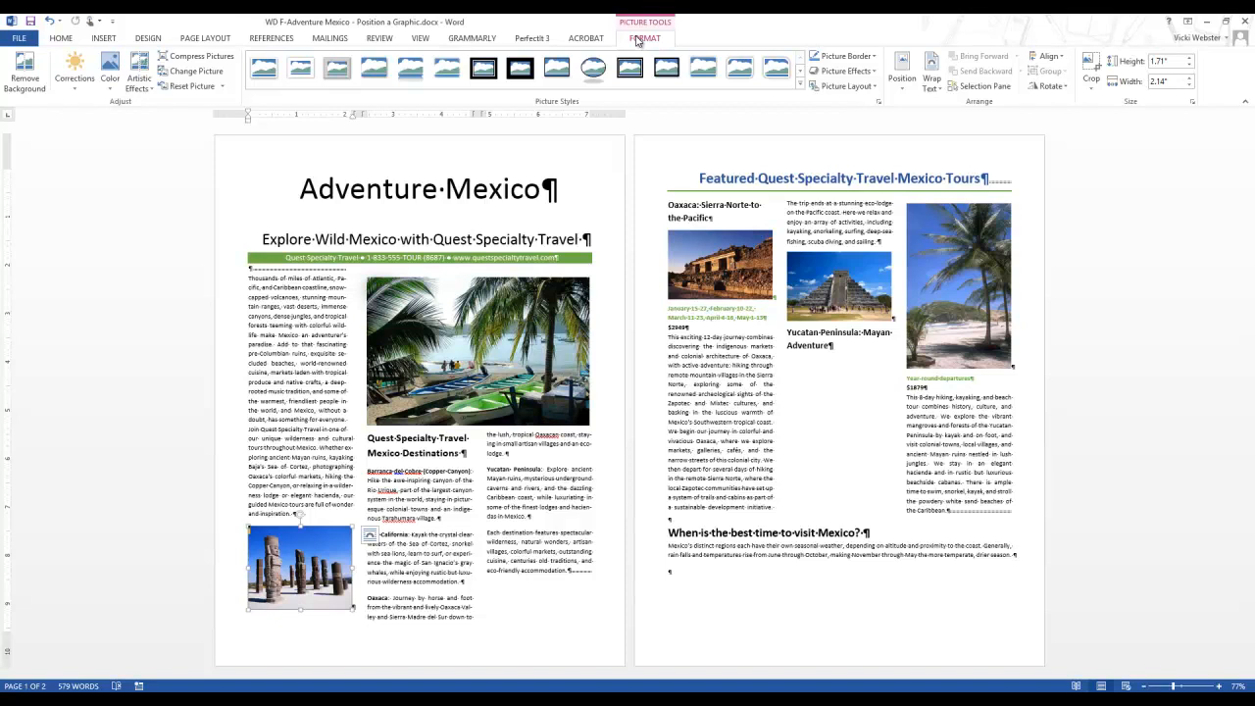
pyautogui.click(902, 74)
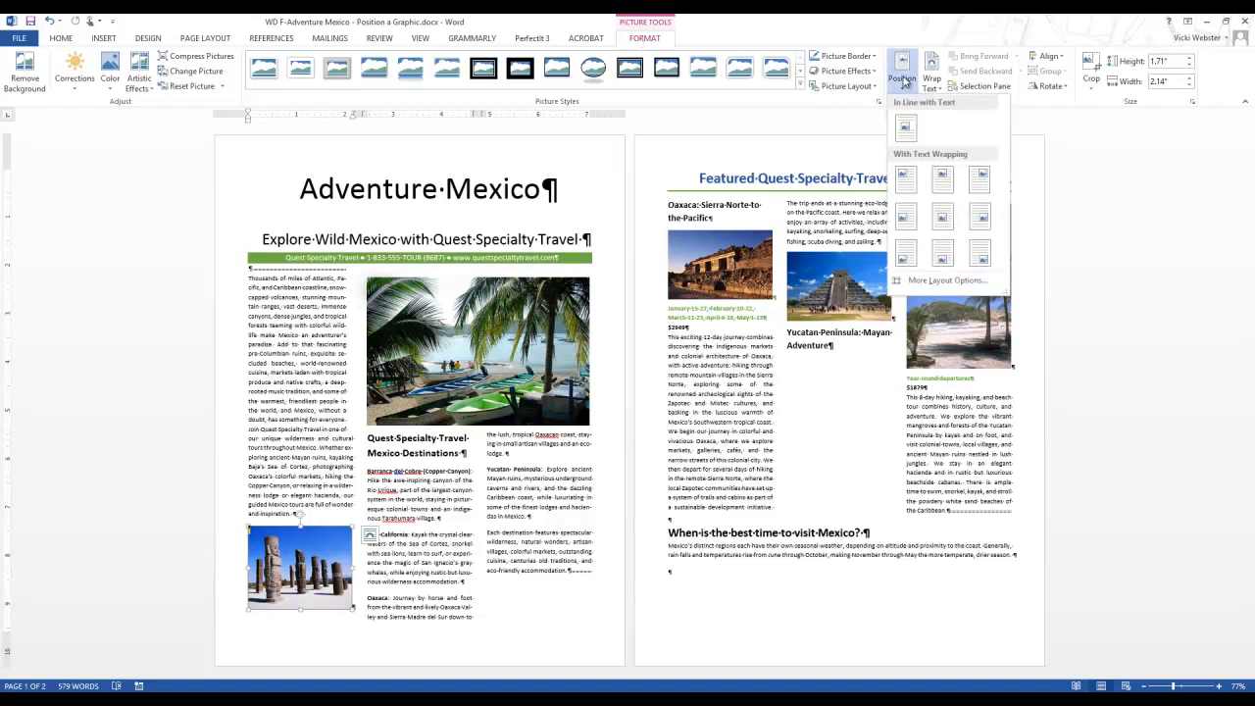
pyautogui.click(907, 257)
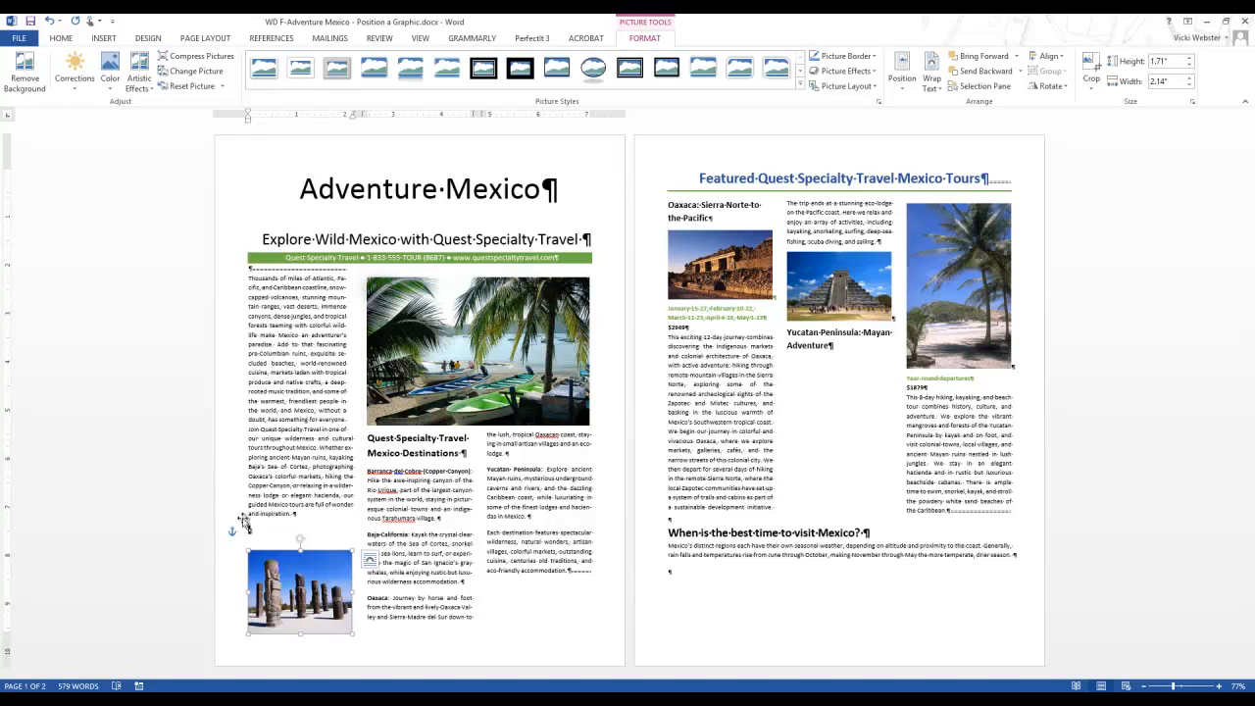
# Move the stone columns picture's anchor to the "Thousands of miles" paragraph and deselect the picture.
pyautogui.click(291, 539)
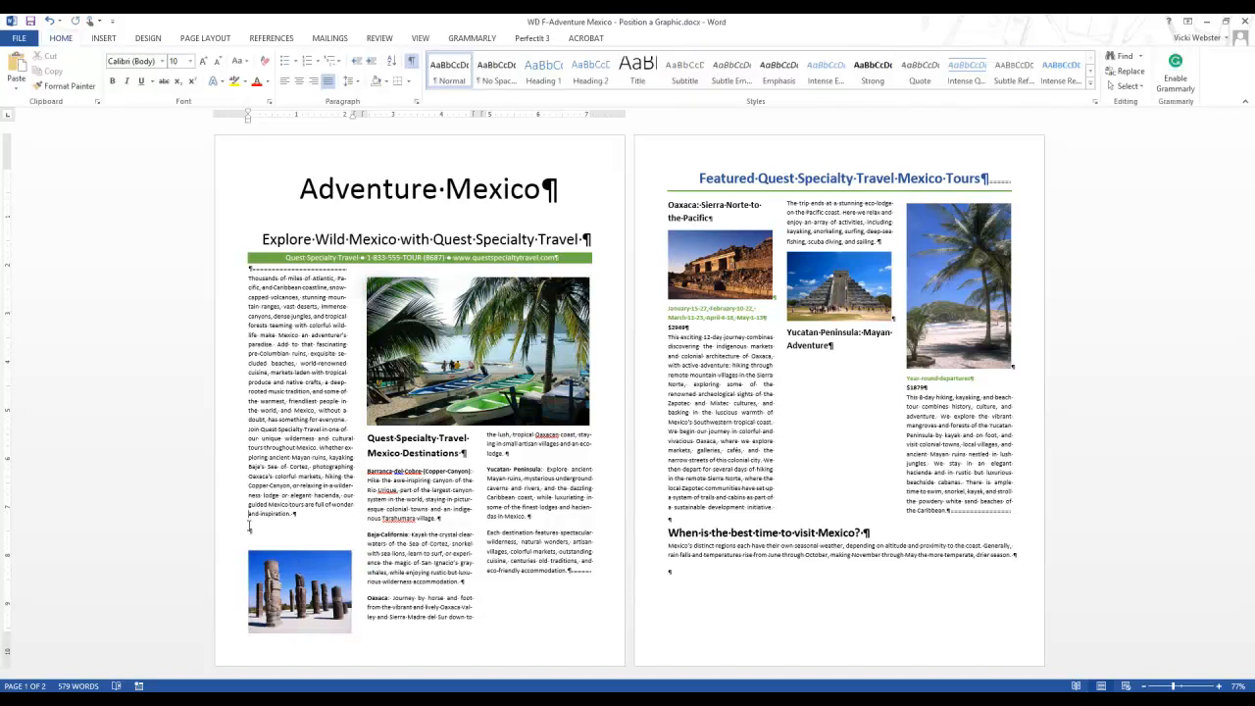
pyautogui.click(263, 576)
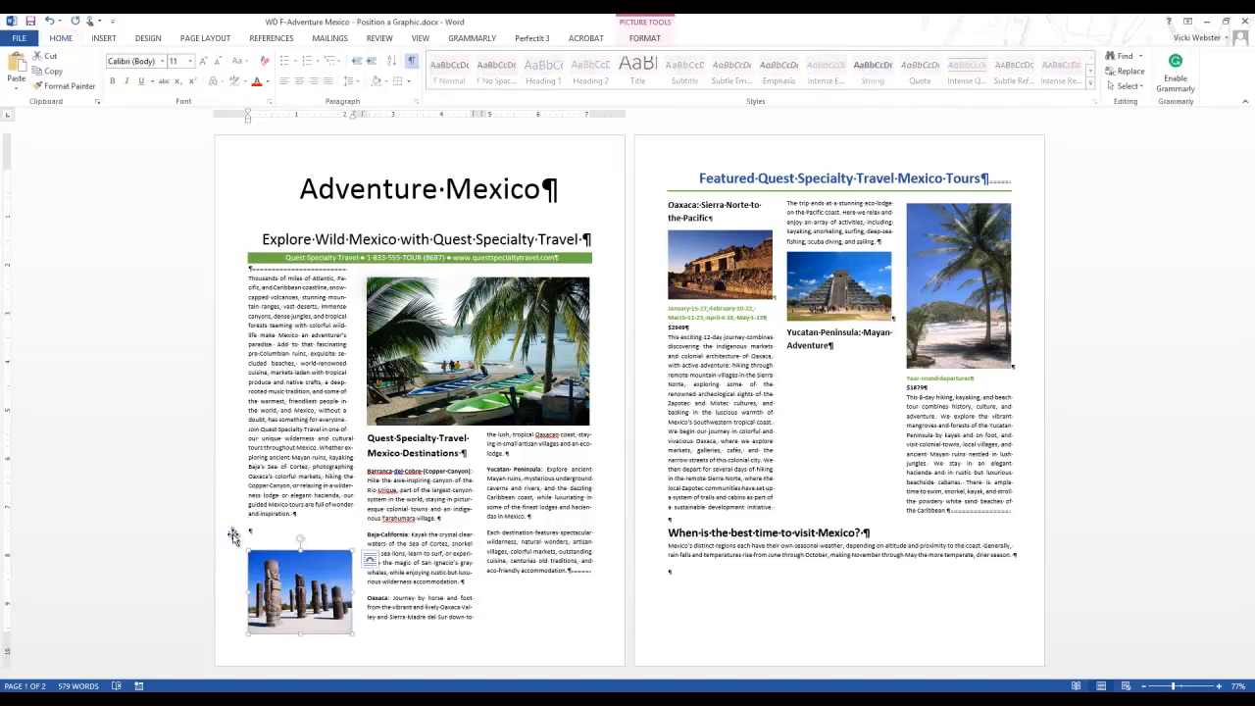
pyautogui.moveTo(233, 538); pyautogui.dragTo(238, 420)
pyautogui.click(280, 341)
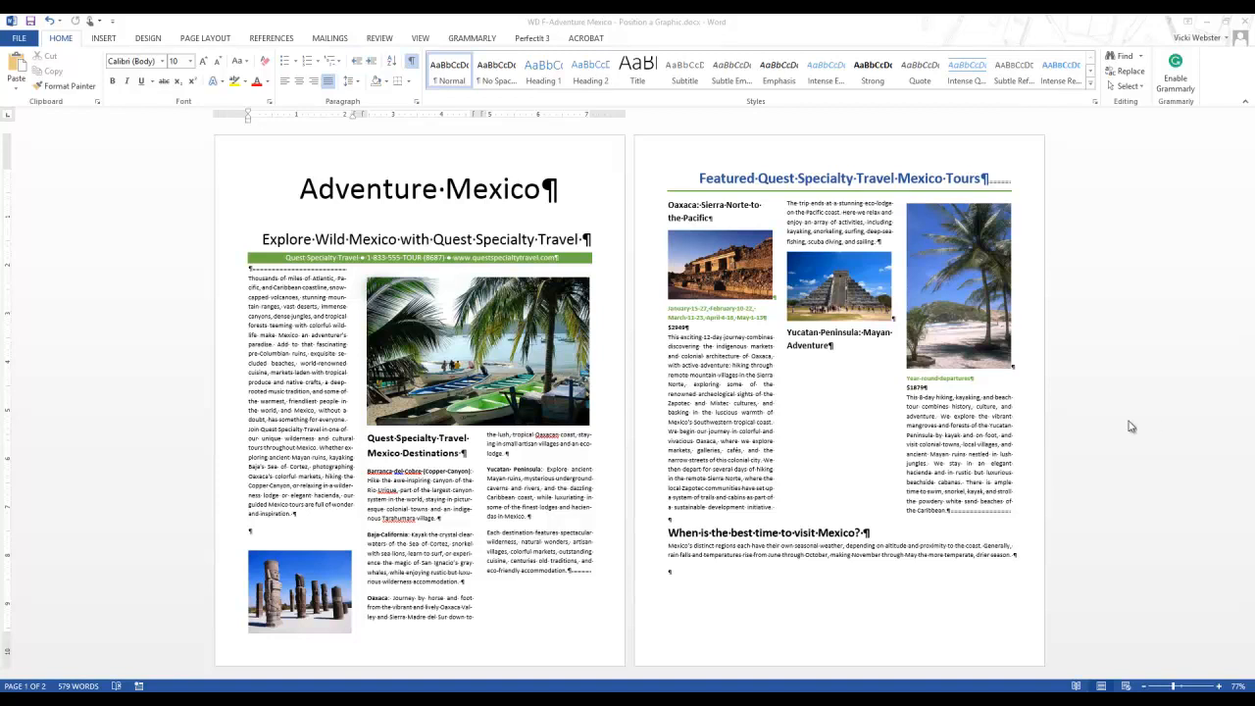
# Copy the beach photo's formatting onto the stone columns picture with Format Painter, leaving the beach photo selected.
pyautogui.click(480, 353)
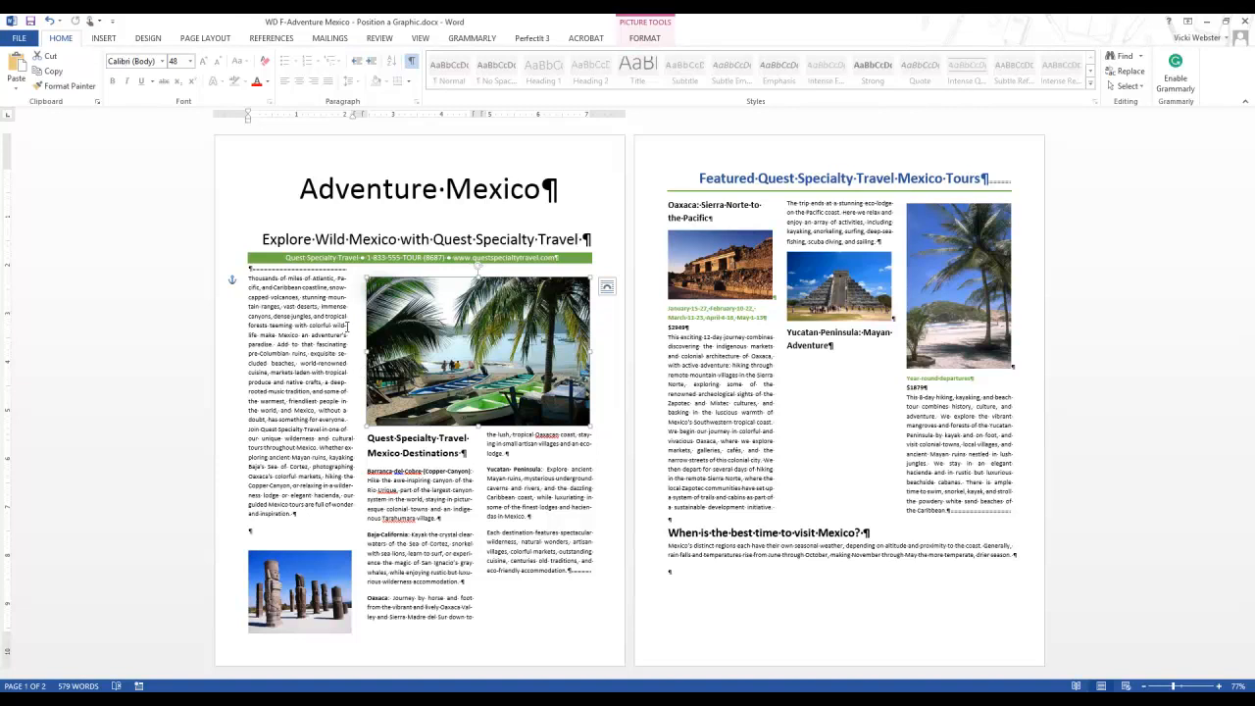
pyautogui.click(62, 89)
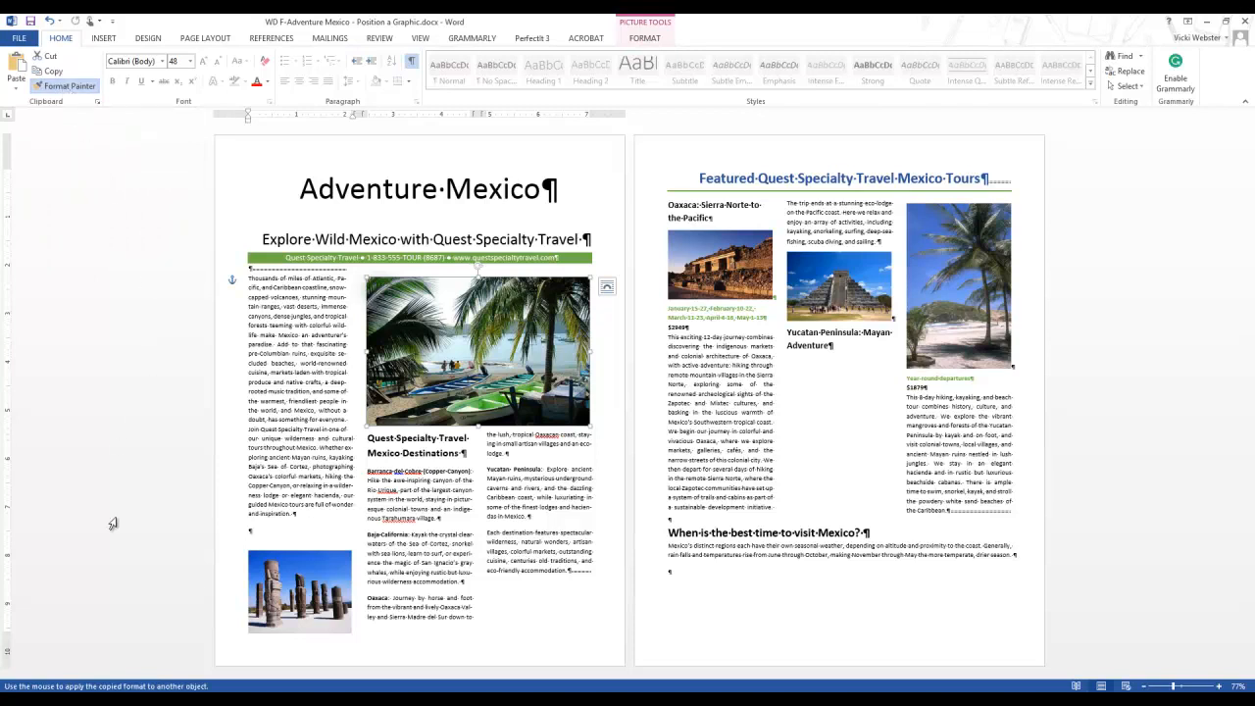
pyautogui.click(330, 594)
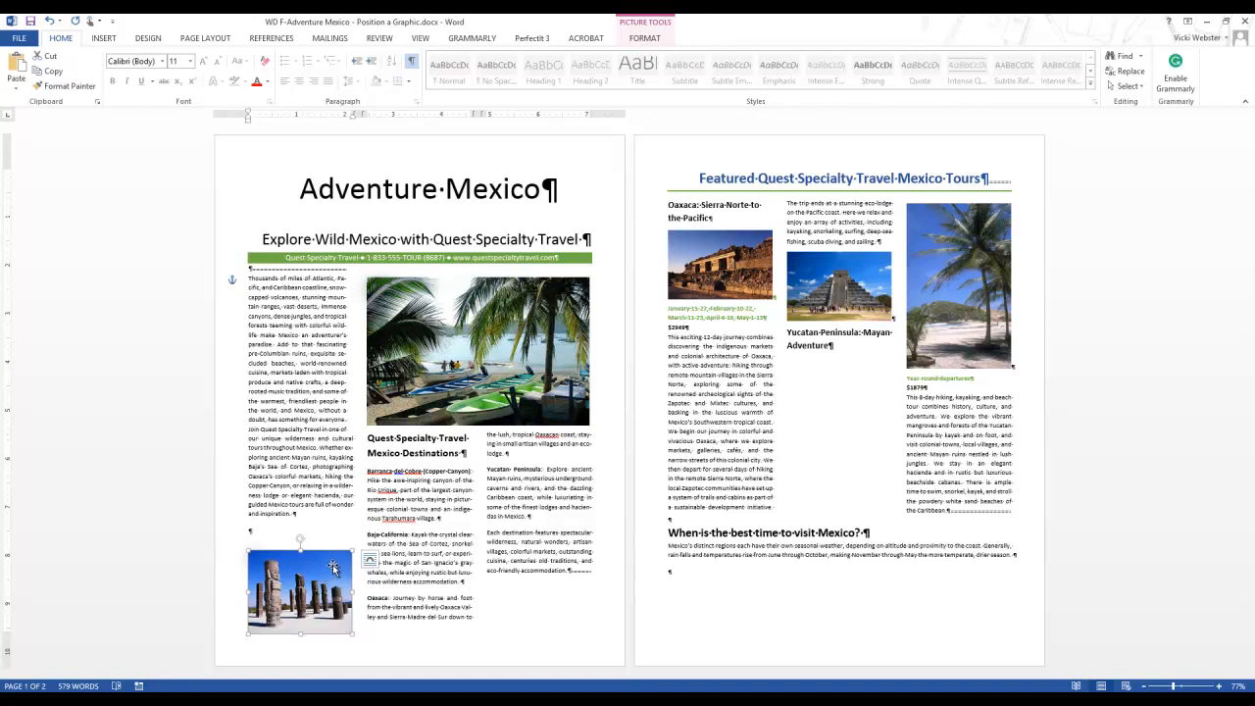
pyautogui.click(482, 374)
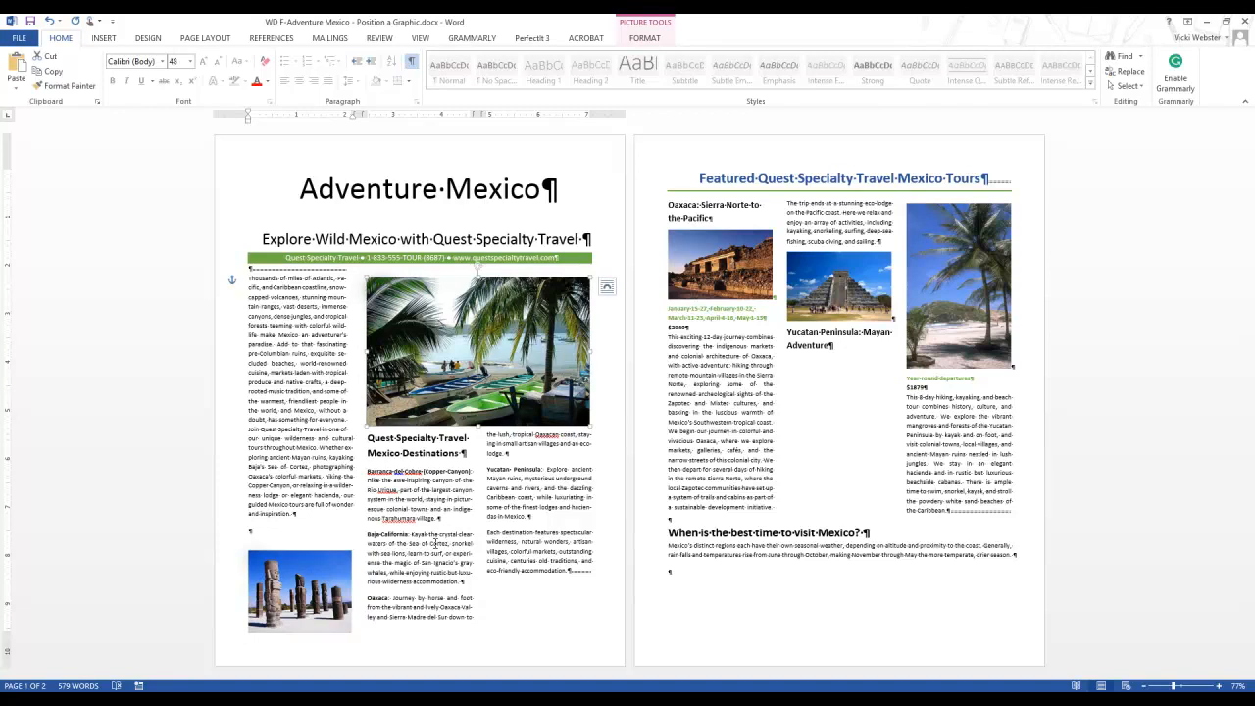
# Apply the outer Offset Center shadow effect to the beach photo on page 1.
pyautogui.click(639, 38)
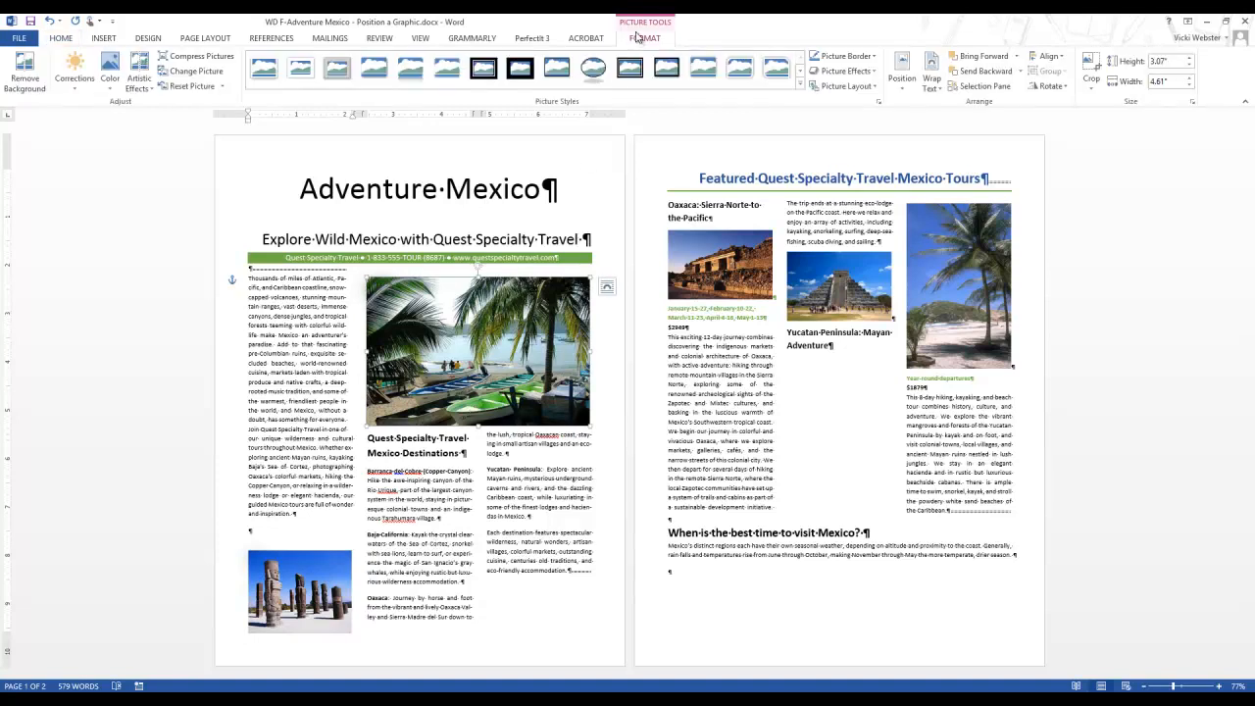
pyautogui.click(845, 70)
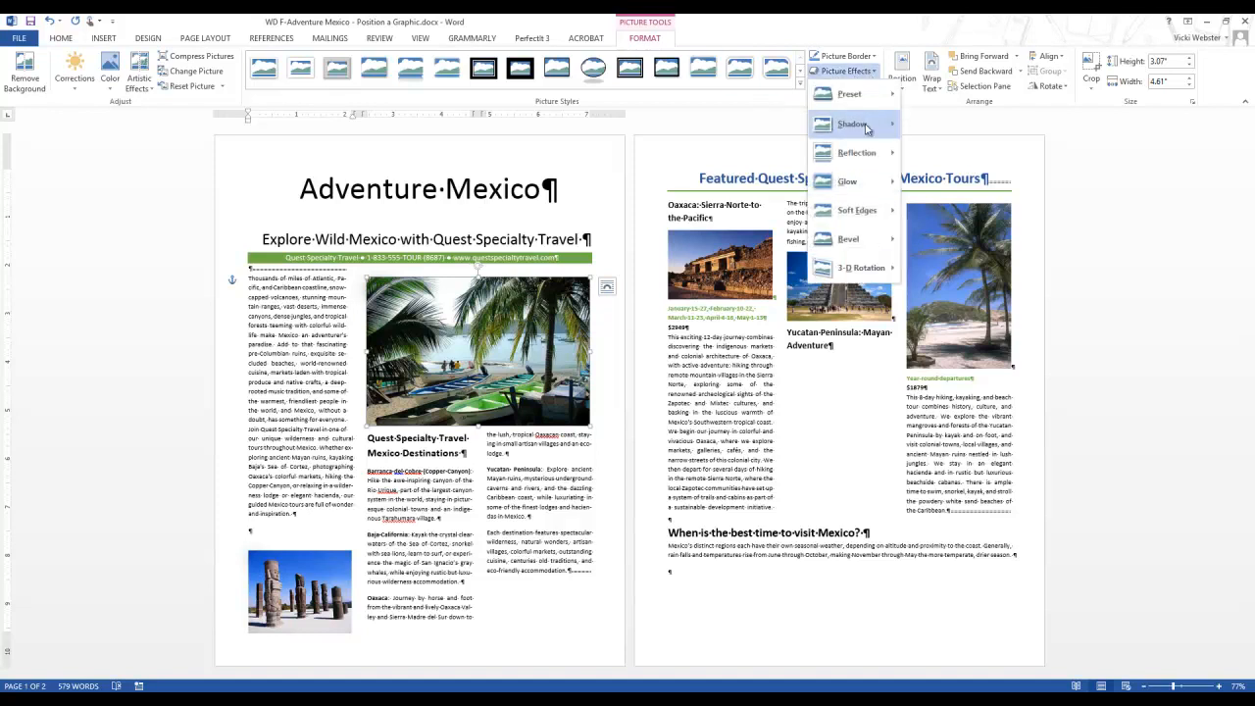
pyautogui.moveTo(867, 129)
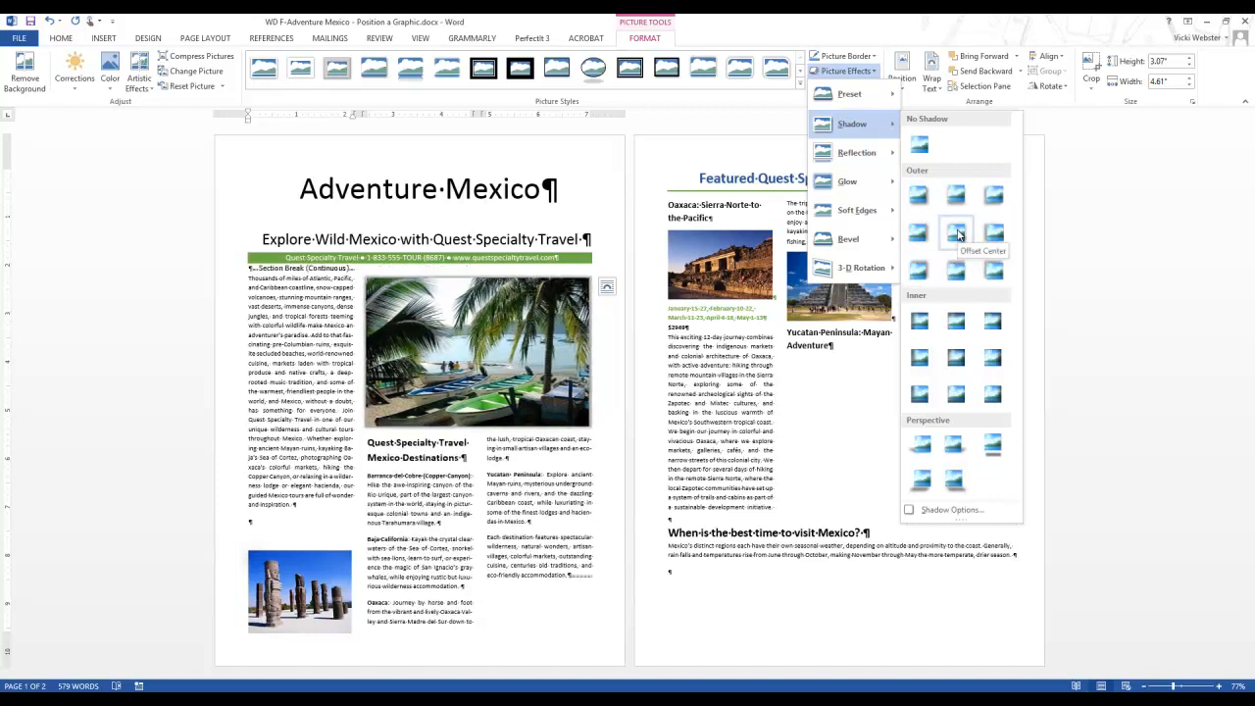
pyautogui.click(958, 234)
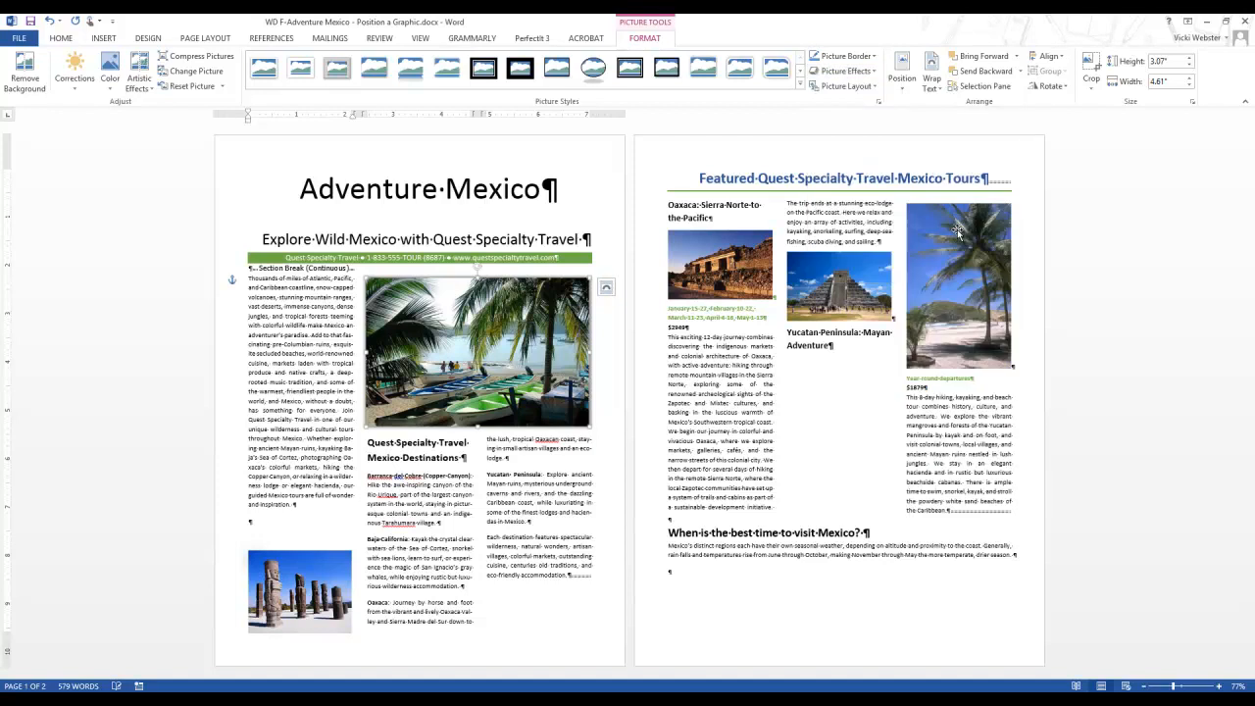
# Copy the beach photo's shadow formatting onto the stone columns picture with Format Painter and deselect the picture.
pyautogui.click(63, 38)
pyautogui.click(66, 85)
pyautogui.click(314, 589)
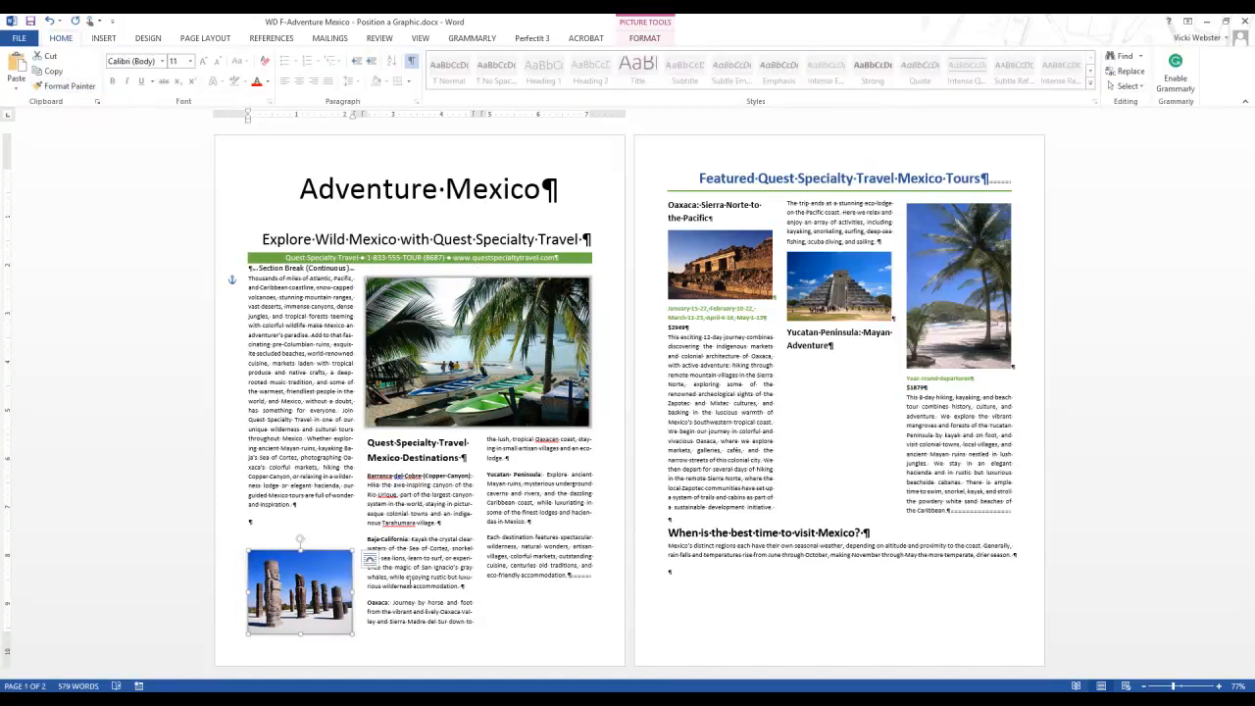
pyautogui.click(311, 538)
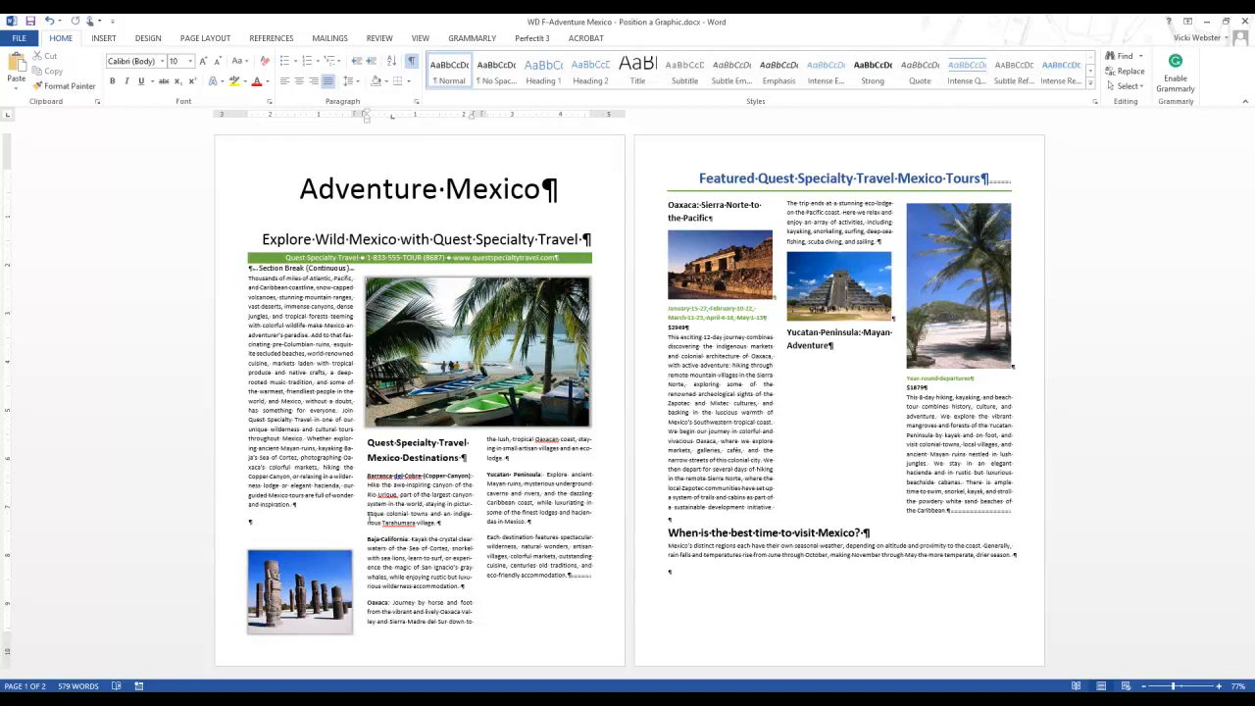